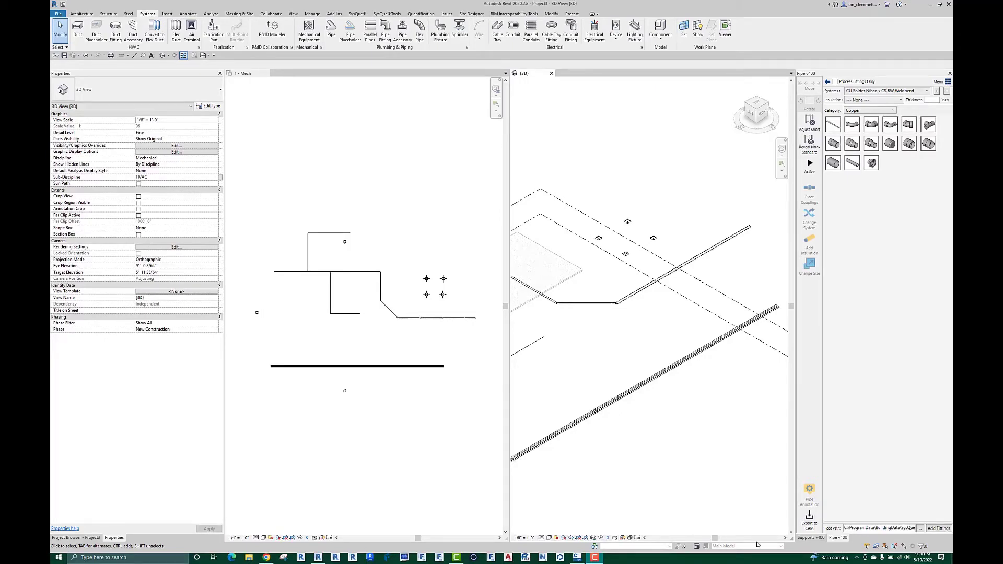
Step: Show the Supports v400 configuration list and bring up the SysQue ribbon tools
{"action": "left_click", "coordinate": [810, 539]}
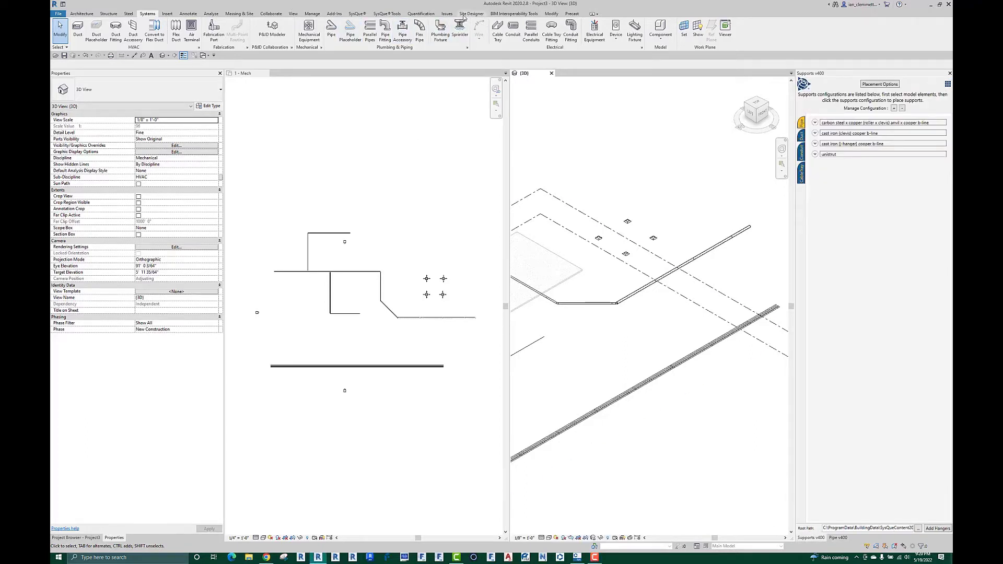
{"action": "left_click", "coordinate": [358, 14]}
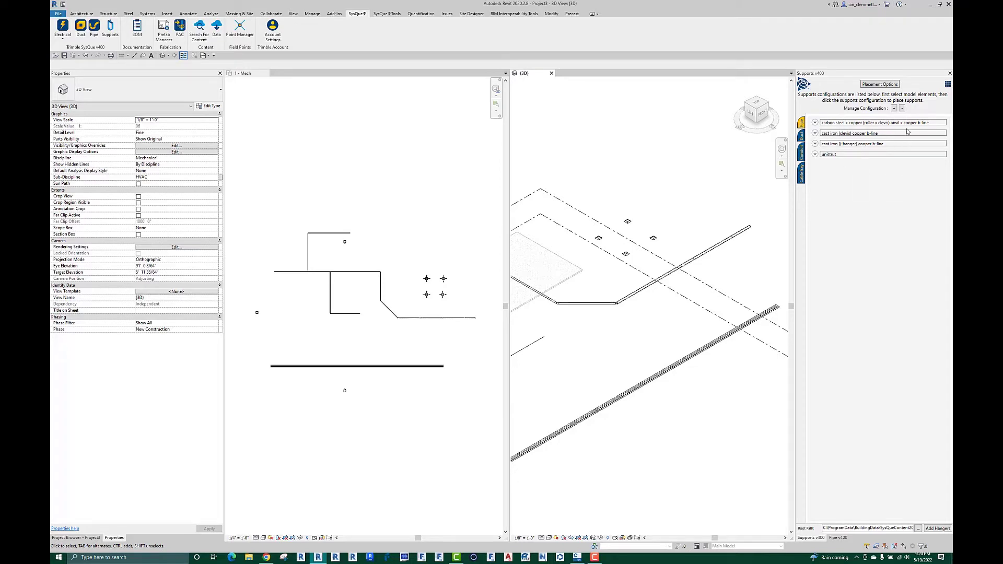
Step: Add a Pipe-type support configuration named 'Example 1' and select its row
{"action": "left_click", "coordinate": [895, 108]}
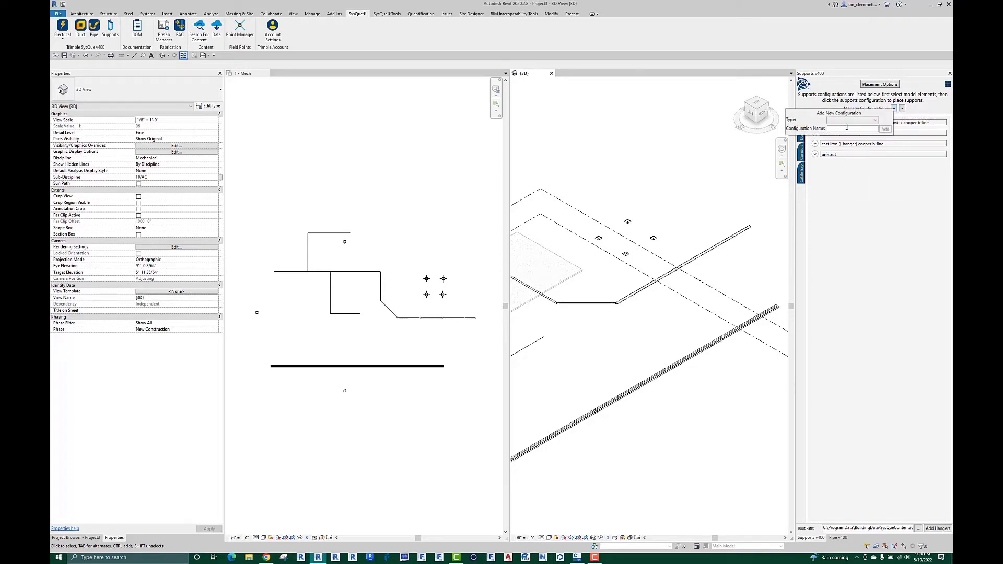
{"action": "left_click", "coordinate": [843, 120]}
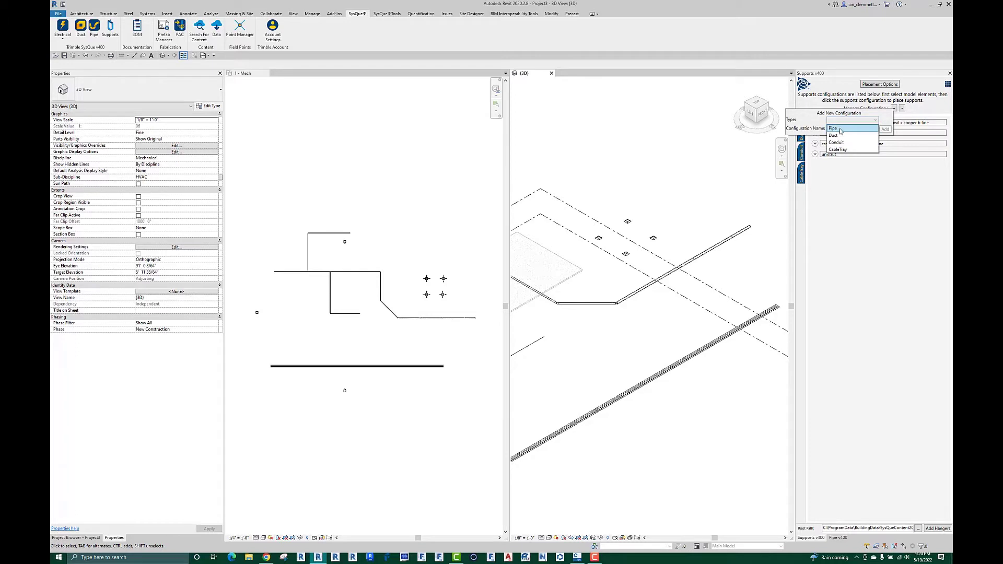
{"action": "left_click", "coordinate": [841, 130]}
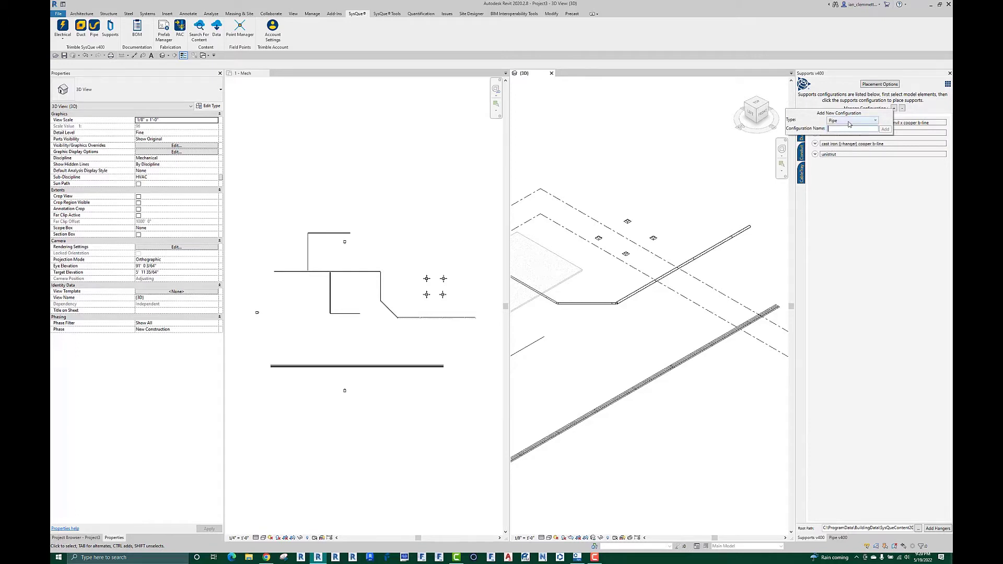
{"action": "type", "text": "Example 1"}
{"action": "left_click", "coordinate": [886, 130]}
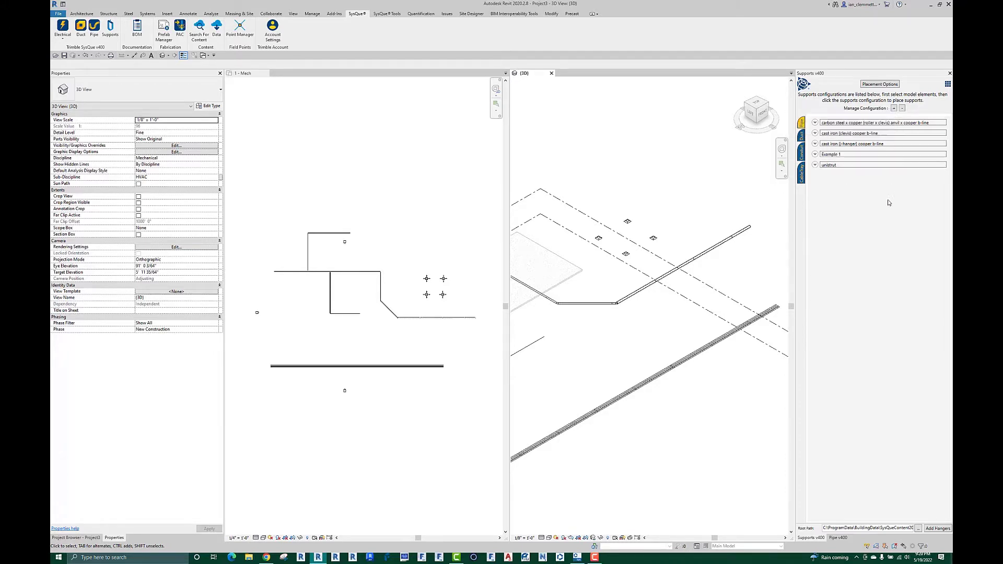
{"action": "left_click", "coordinate": [815, 155]}
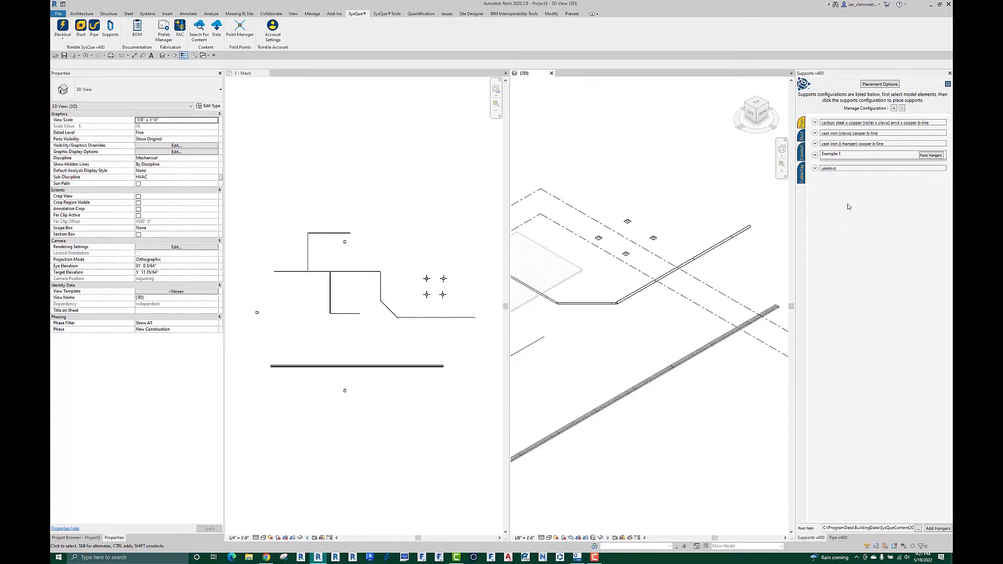
Step: Browse to Imperial > Hangers > Cooper B-Line > CS Pipe Supports > Carbon Steel > Support families
{"action": "left_click", "coordinate": [815, 156]}
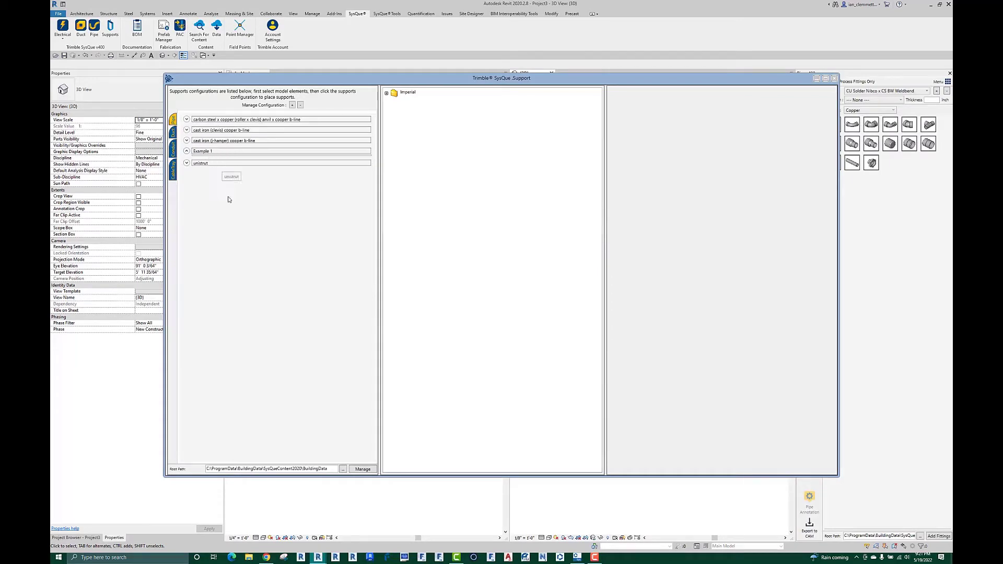
{"action": "left_click", "coordinate": [386, 94]}
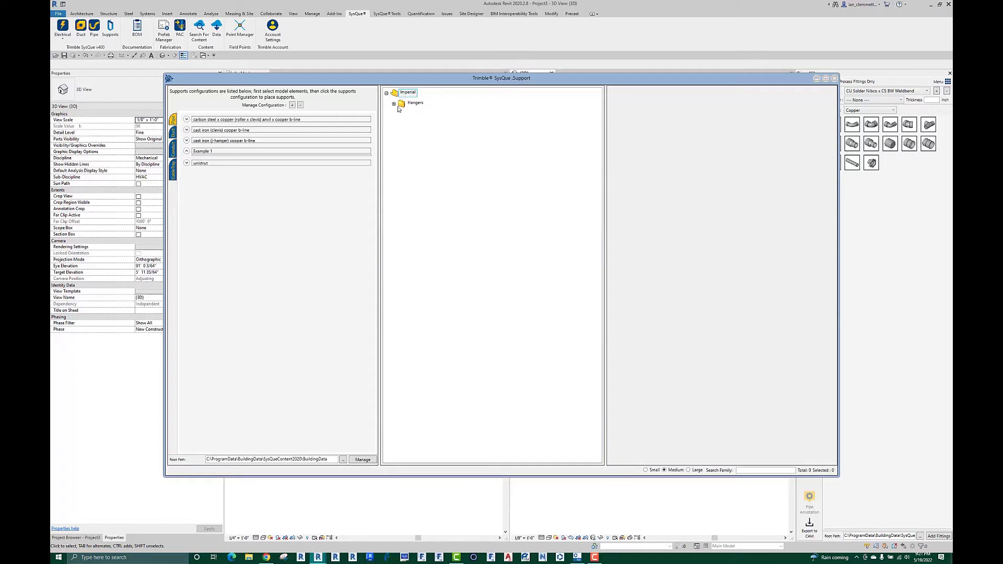
{"action": "key", "text": "Down"}
{"action": "key", "text": "Right"}
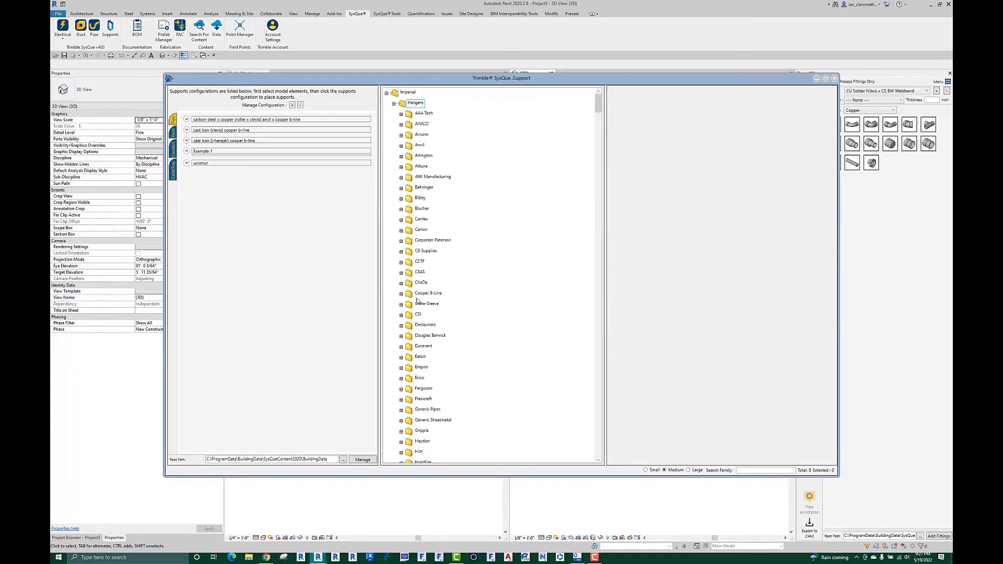
{"action": "left_click", "coordinate": [401, 295]}
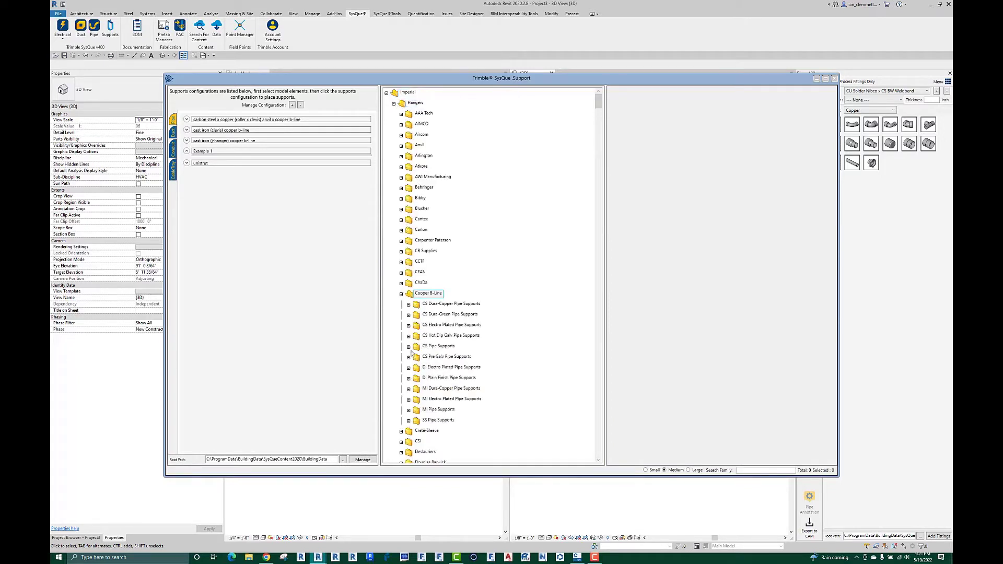
{"action": "left_click", "coordinate": [409, 347]}
{"action": "left_click", "coordinate": [416, 358]}
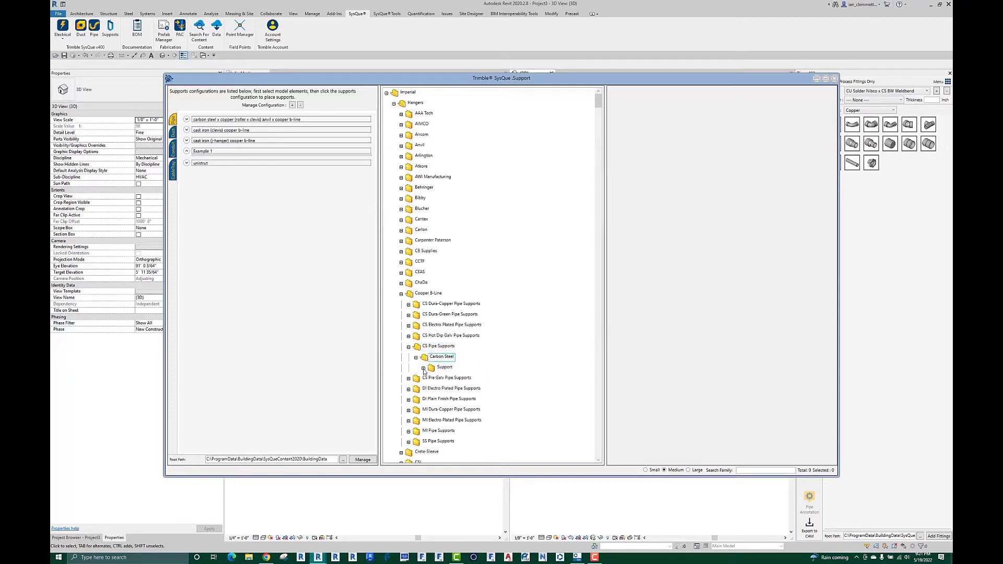
{"action": "left_click", "coordinate": [424, 368]}
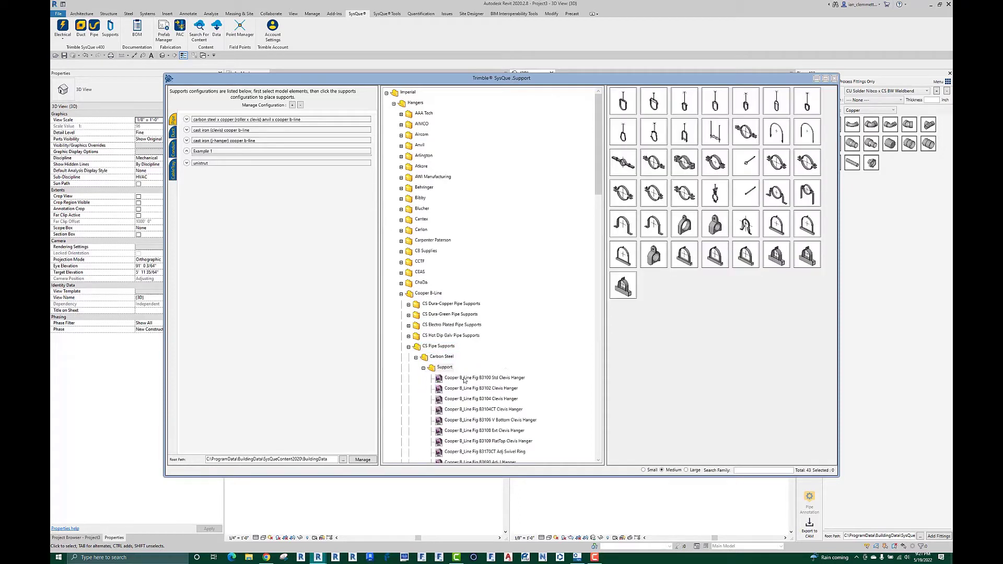
Step: Drag a Cooper B-Line carbon steel hanger onto Example 1 to open its rule form
{"action": "left_click", "coordinate": [655, 135]}
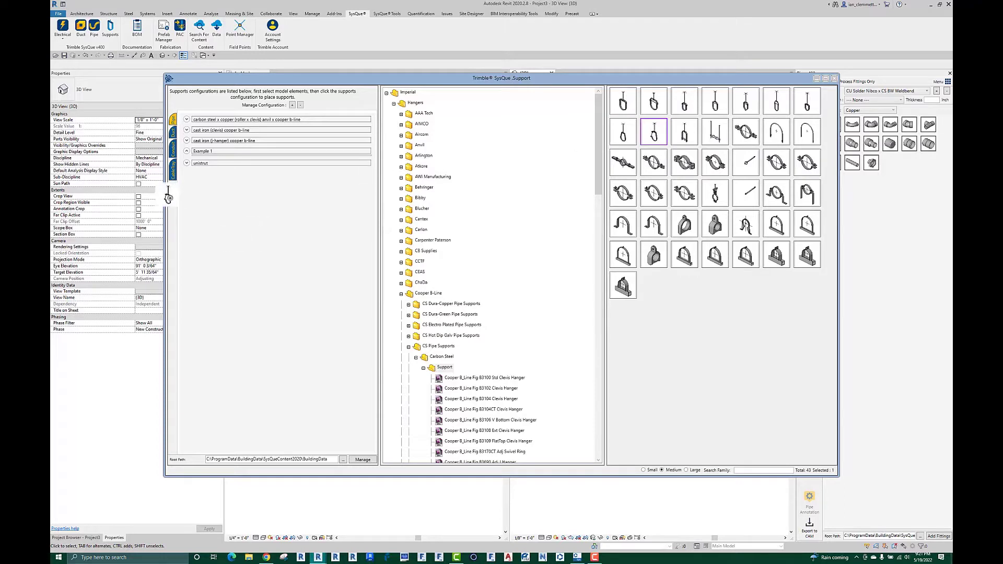
{"action": "left_click_drag", "start_coordinate": [183, 161], "coordinate": [298, 321]}
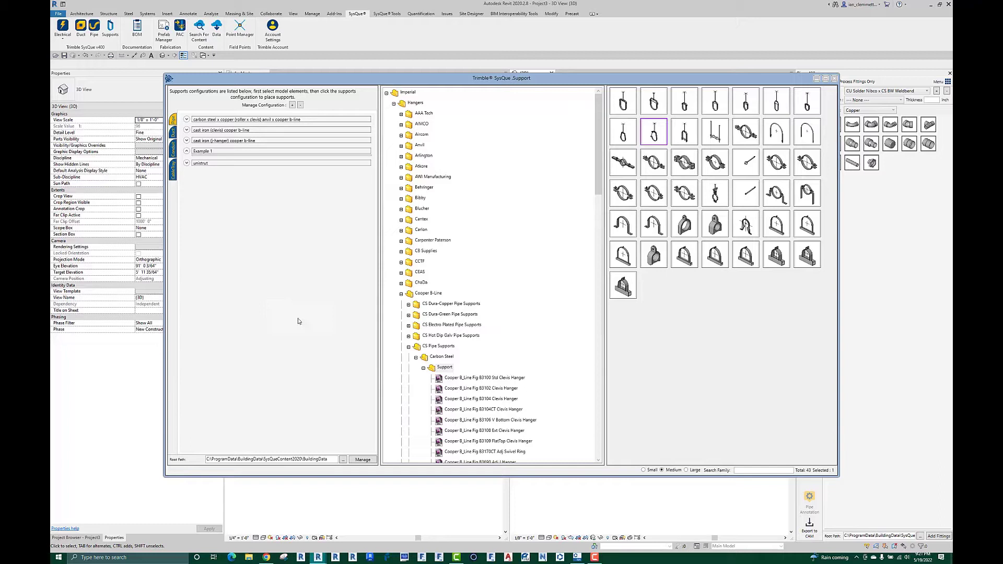
{"action": "left_click", "coordinate": [208, 152]}
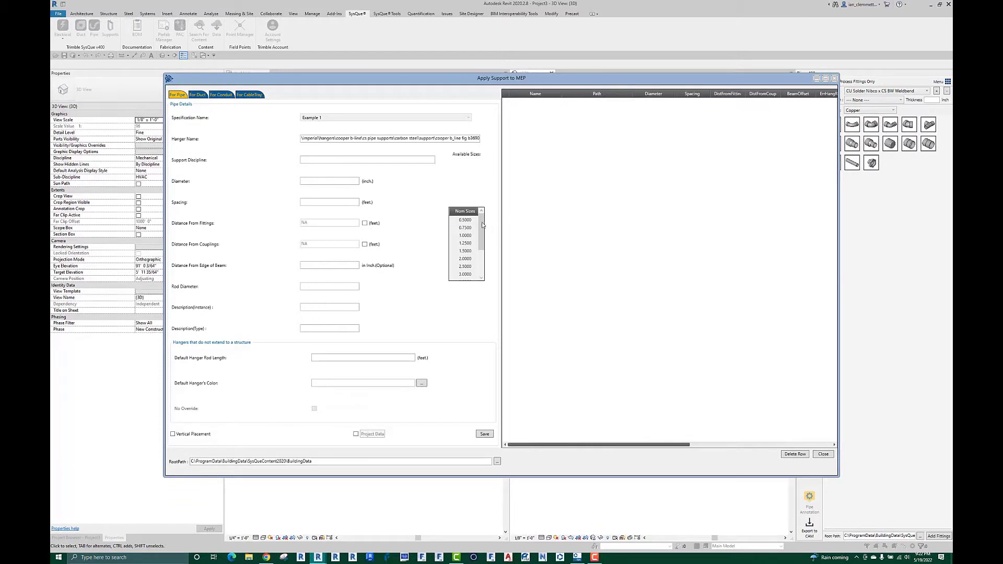
Step: Review the nominal pipe sizes and enter a 2-inch pipe diameter for the rule
{"action": "left_click", "coordinate": [467, 244]}
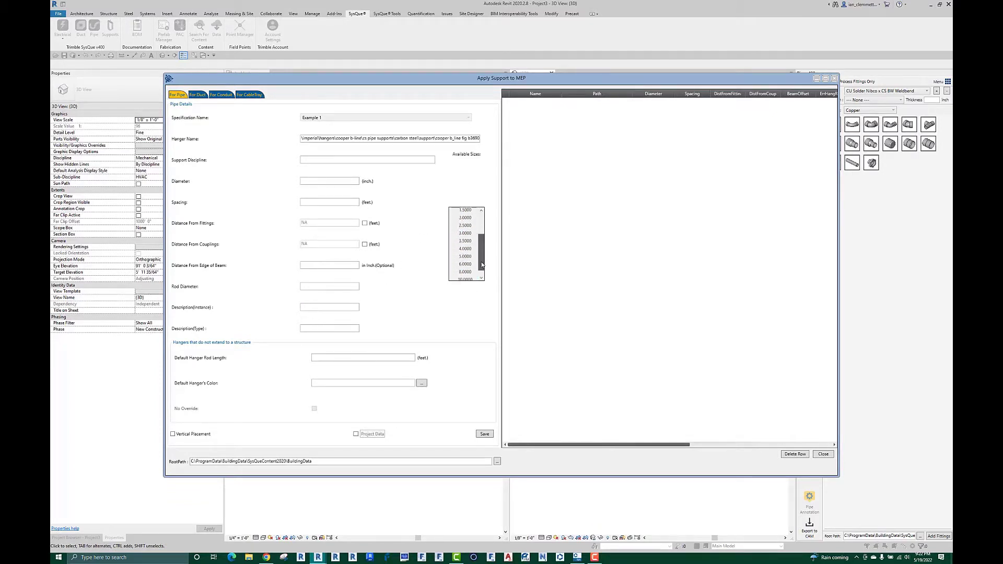
{"action": "left_click_drag", "start_coordinate": [479, 228], "coordinate": [464, 272]}
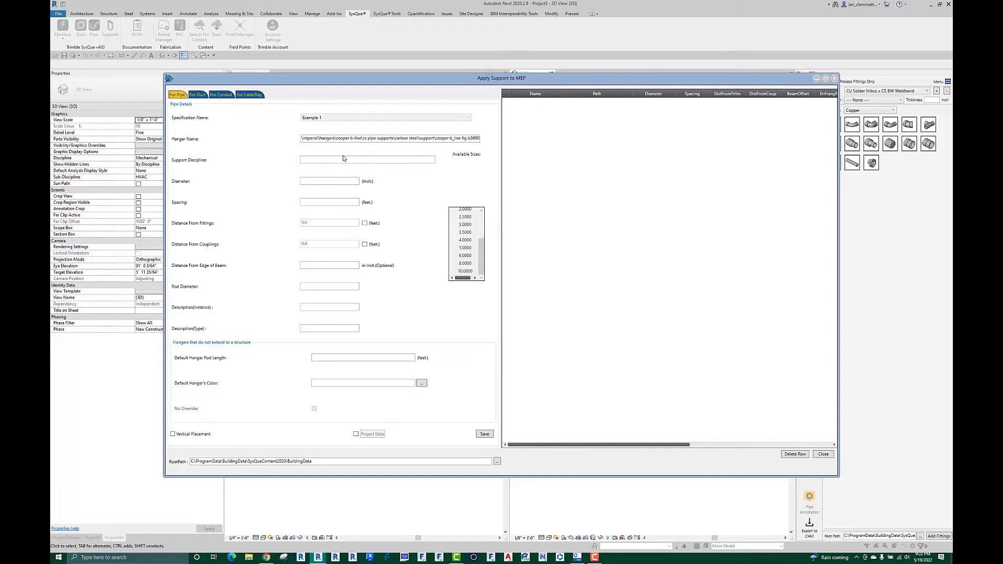
{"action": "left_click", "coordinate": [312, 181]}
Step: Enter 6-foot hanger spacing and enable a 1-foot distance from fittings
{"action": "left_click", "coordinate": [313, 202]}
{"action": "left_click", "coordinate": [365, 224]}
Step: Enter 0.75 for distance from beam edge and 0.375 for rod diameter
{"action": "left_click", "coordinate": [308, 265]}
{"action": "left_click", "coordinate": [319, 287]}
Step: Enter 3 for the default hanger rod length and choose magenta as default hanger colour
{"action": "left_click", "coordinate": [333, 358]}
{"action": "left_click", "coordinate": [423, 383]}
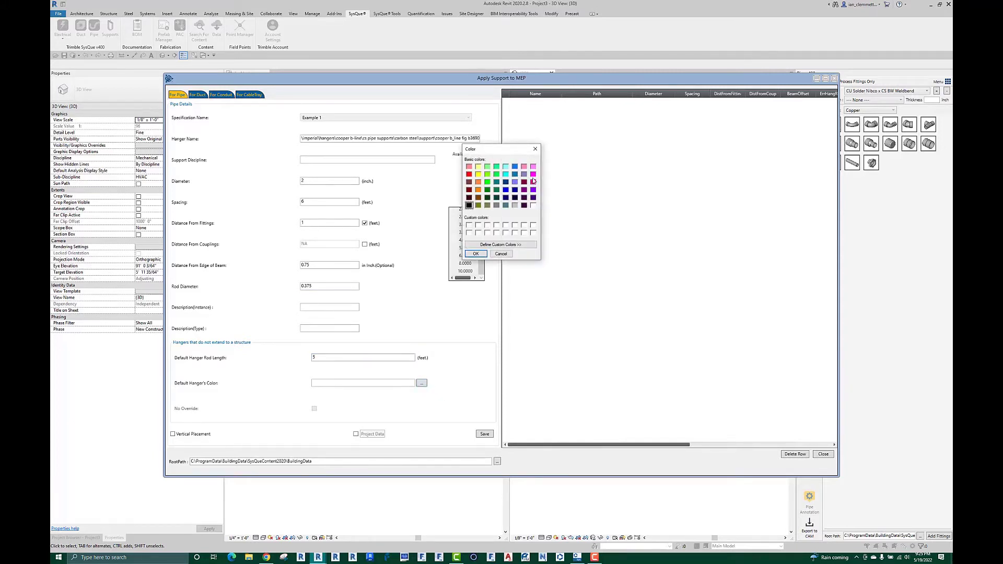
{"action": "left_click", "coordinate": [533, 174]}
{"action": "left_click", "coordinate": [476, 254]}
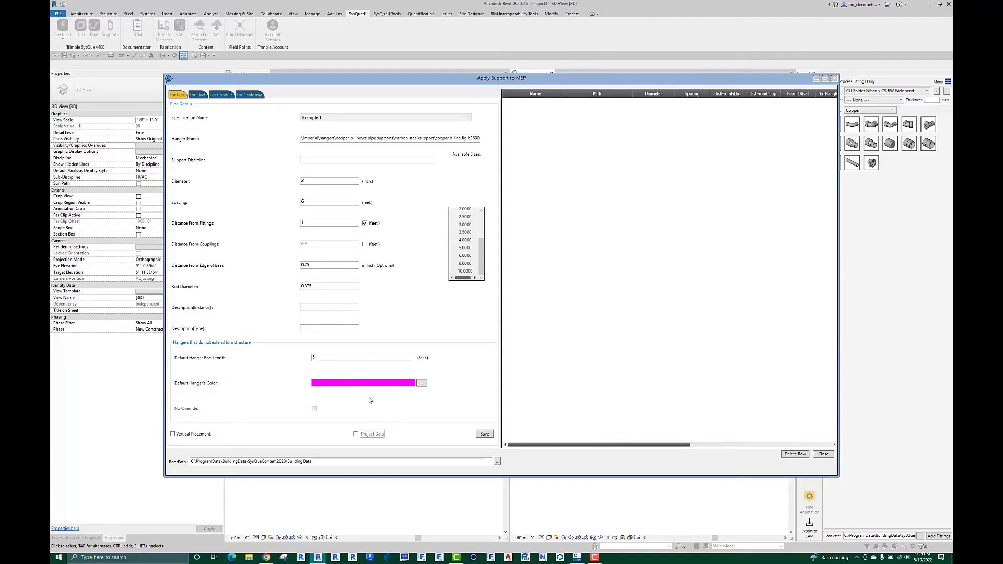
Step: Save the 2-inch, 6-foot rule, close the form, and drag another hanger onto Example 1
{"action": "left_click", "coordinate": [484, 435]}
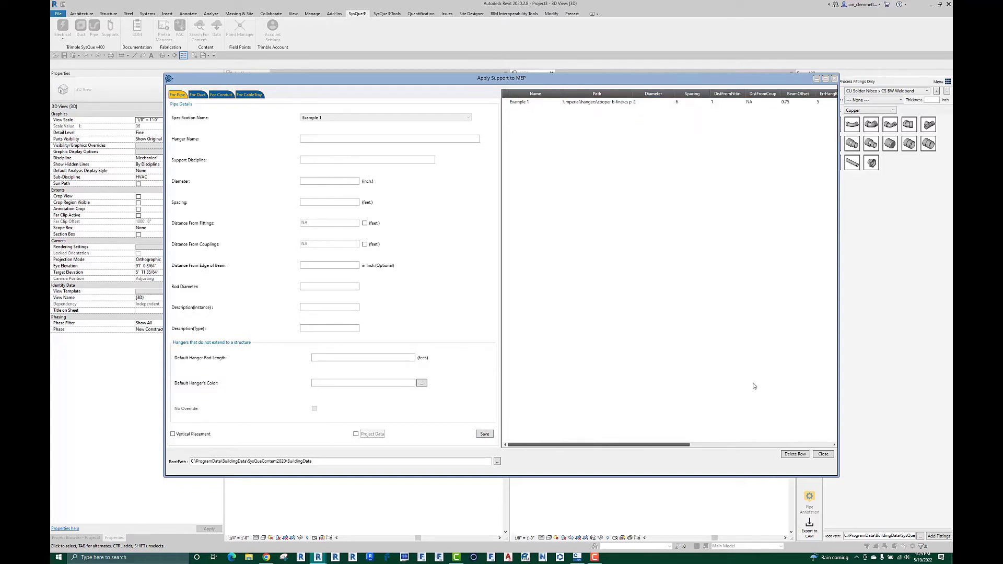
{"action": "left_click", "coordinate": [824, 454]}
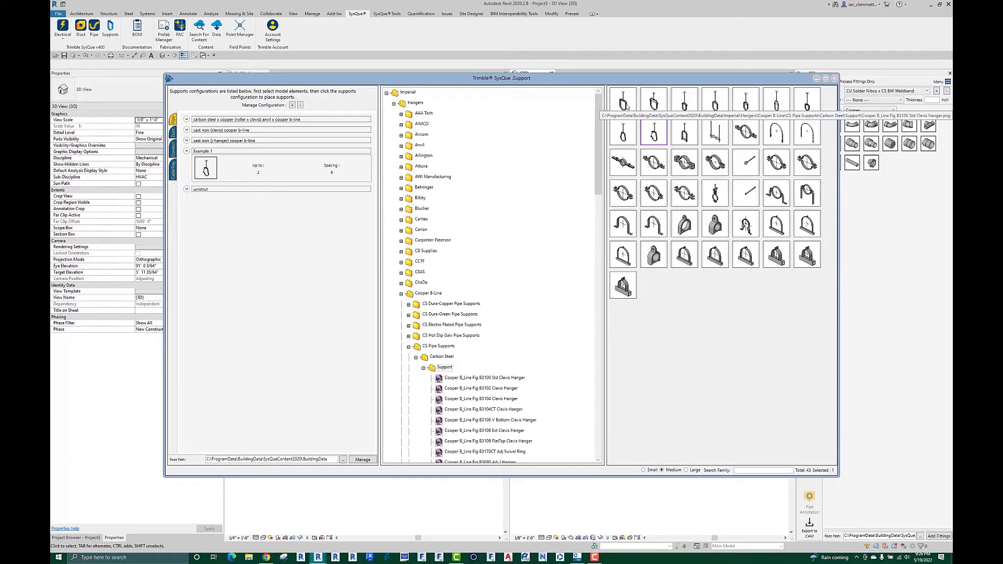
{"action": "left_click_drag", "start_coordinate": [627, 106], "coordinate": [272, 292]}
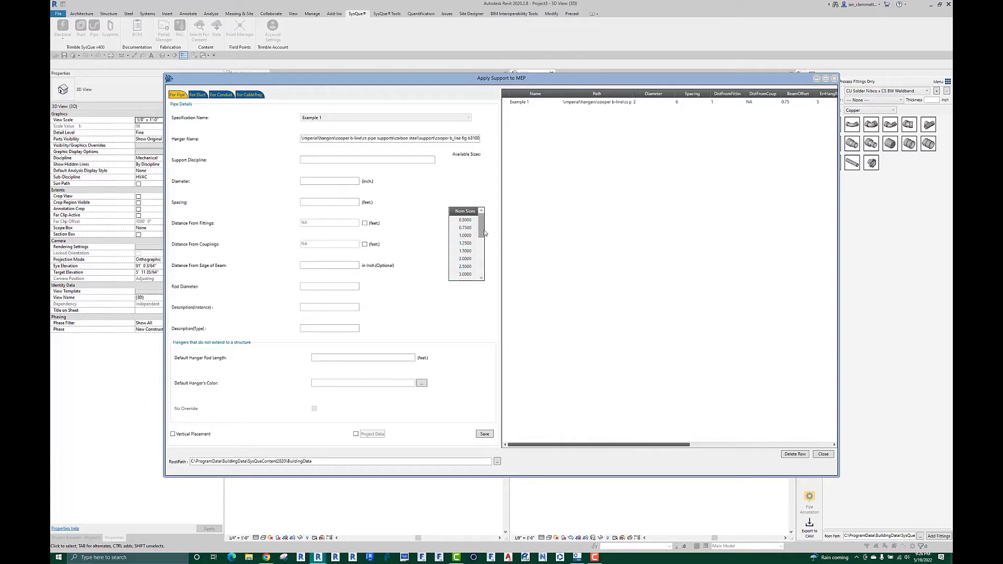
Step: Start a new rule with 12-inch diameter, 8-foot spacing and distance from fittings enabled
{"action": "mouse_move", "coordinate": [484, 230]}
{"action": "left_mouse_down"}
{"action": "mouse_move", "coordinate": [482, 285]}
{"action": "mouse_move", "coordinate": [479, 225]}
{"action": "left_mouse_up"}
{"action": "left_click", "coordinate": [638, 102]}
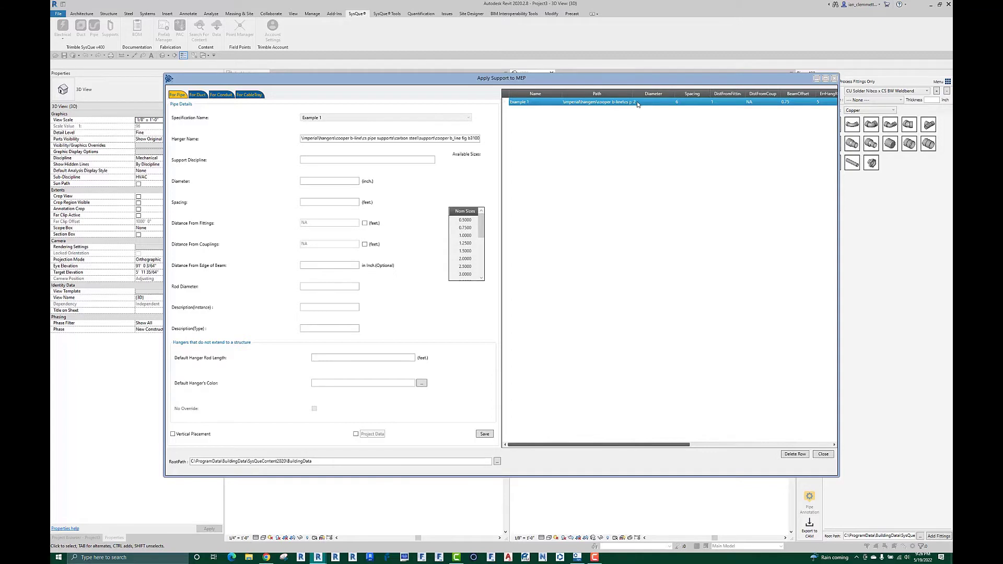
{"action": "left_click", "coordinate": [314, 182]}
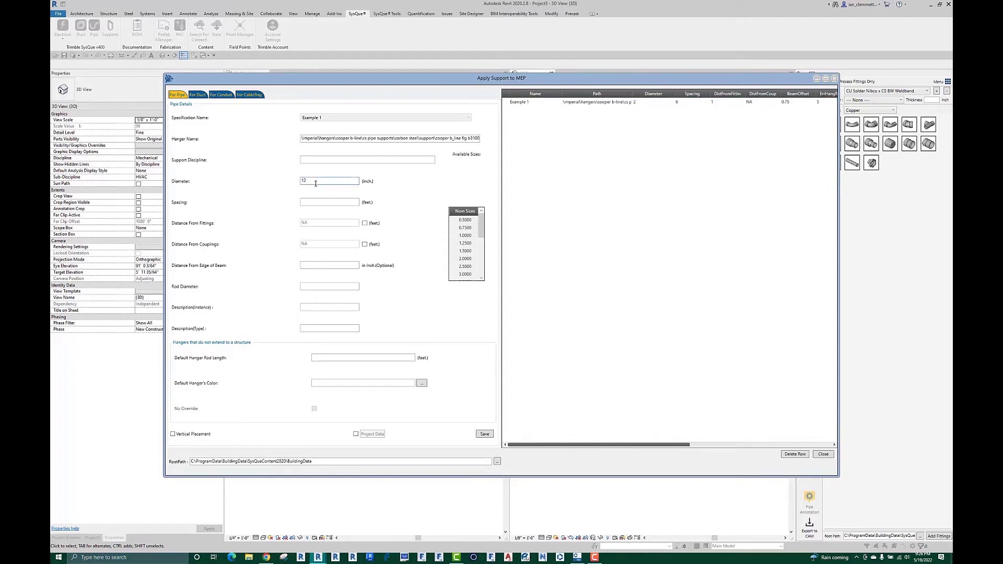
{"action": "type", "text": "12"}
{"action": "left_click", "coordinate": [314, 202]}
{"action": "type", "text": "8"}
{"action": "left_click", "coordinate": [365, 223]}
{"action": "left_click", "coordinate": [319, 224]}
Step: Enter 0.75 beam-edge offset, rod diameter, 3-foot rod length, magenta colour, then save the rule
{"action": "left_click", "coordinate": [341, 266]}
{"action": "type", "text": "0.75"}
{"action": "left_click", "coordinate": [311, 286]}
{"action": "left_click", "coordinate": [334, 359]}
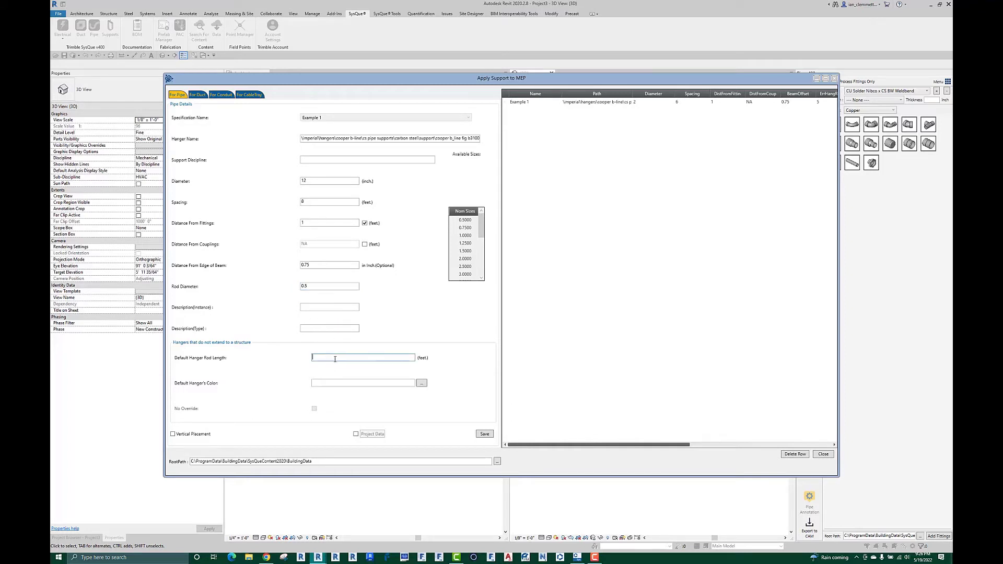
{"action": "left_click", "coordinate": [422, 384]}
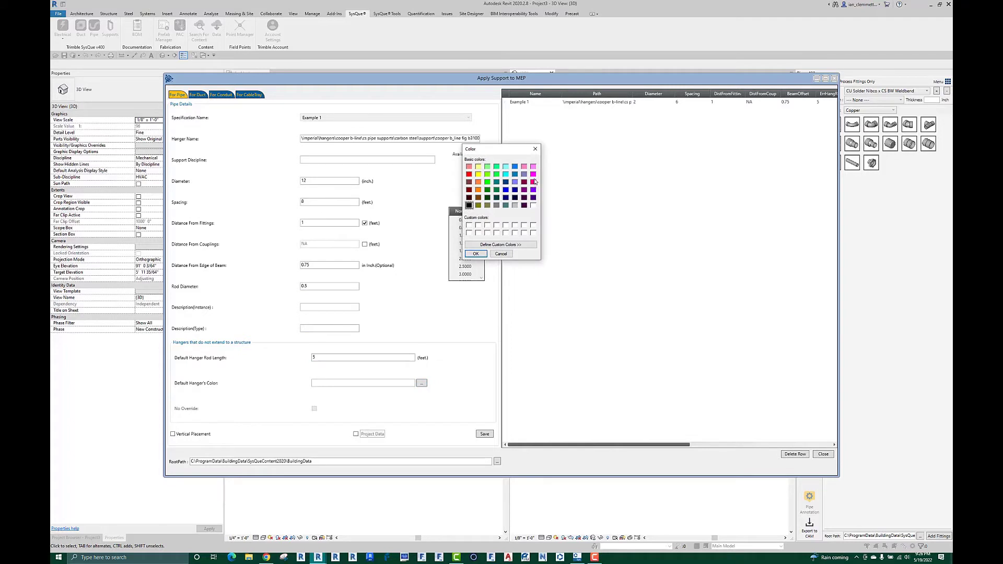
{"action": "left_click", "coordinate": [533, 174]}
{"action": "left_click", "coordinate": [475, 254]}
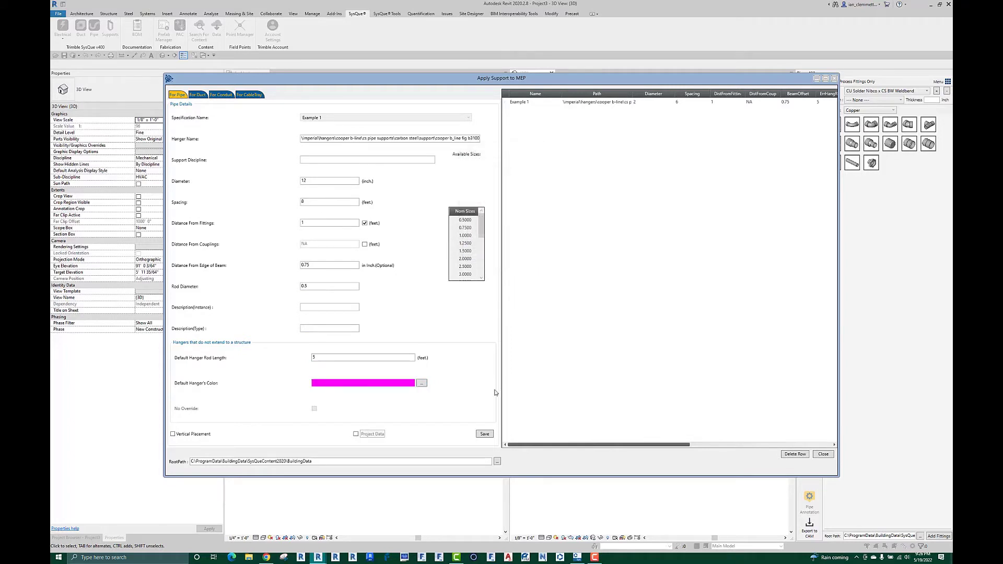
{"action": "left_click", "coordinate": [485, 435]}
{"action": "left_click", "coordinate": [646, 104]}
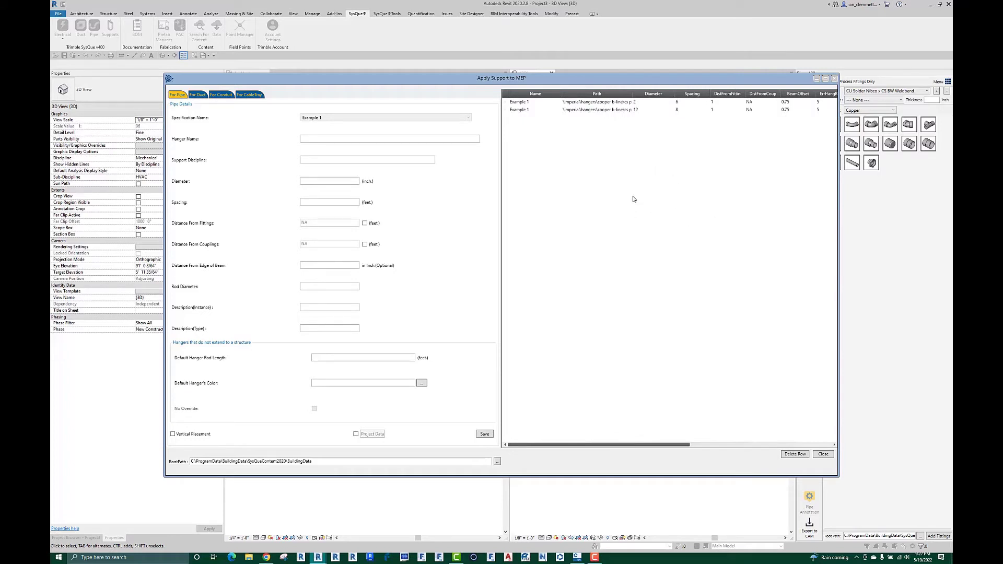
Step: Close the SysQue support library, re-expand Example 1 in Supports, and activate the 1 - Mech plan
{"action": "left_click", "coordinate": [823, 454]}
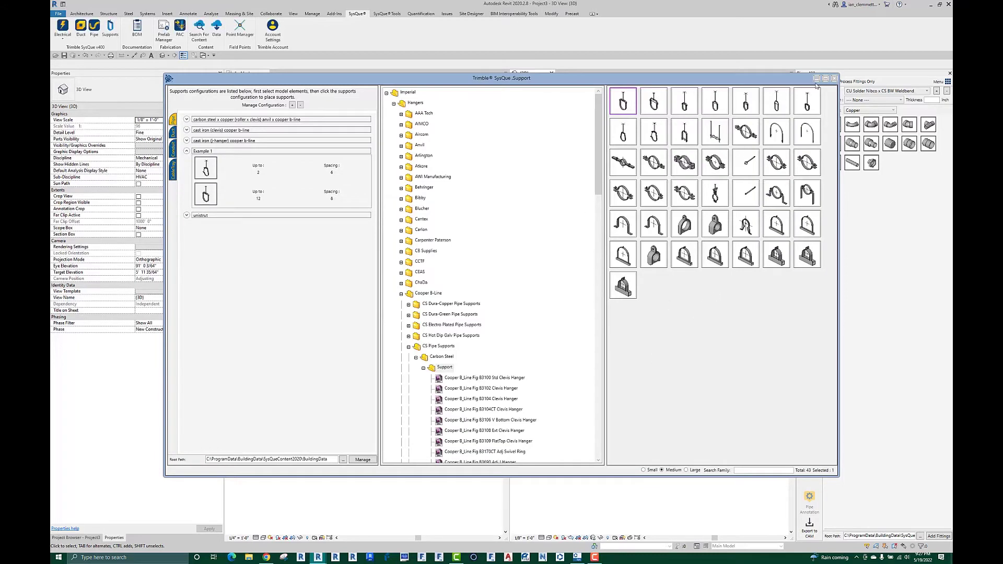
{"action": "left_click", "coordinate": [835, 79]}
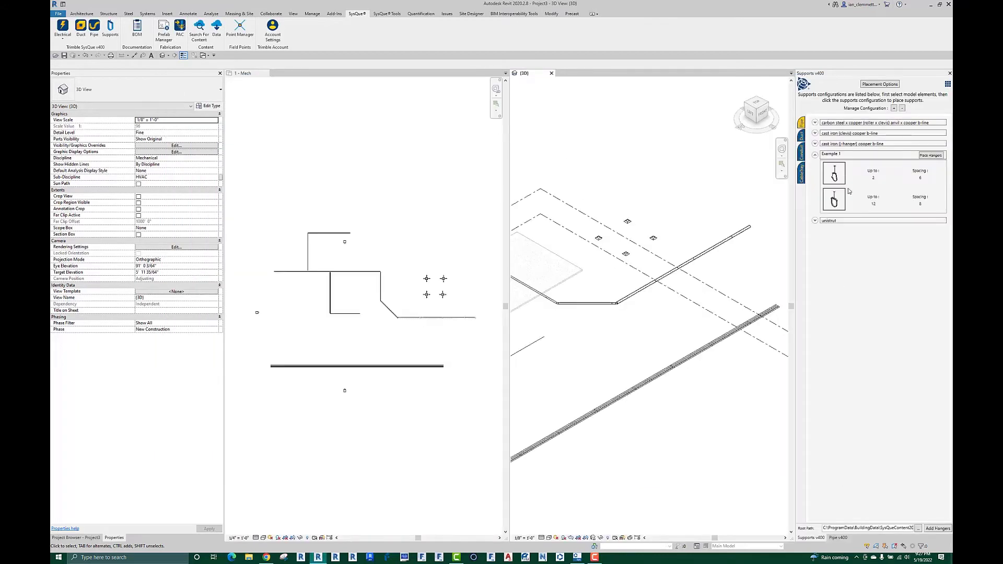
{"action": "left_click", "coordinate": [816, 155]}
{"action": "left_click", "coordinate": [815, 155]}
{"action": "left_click", "coordinate": [424, 342]}
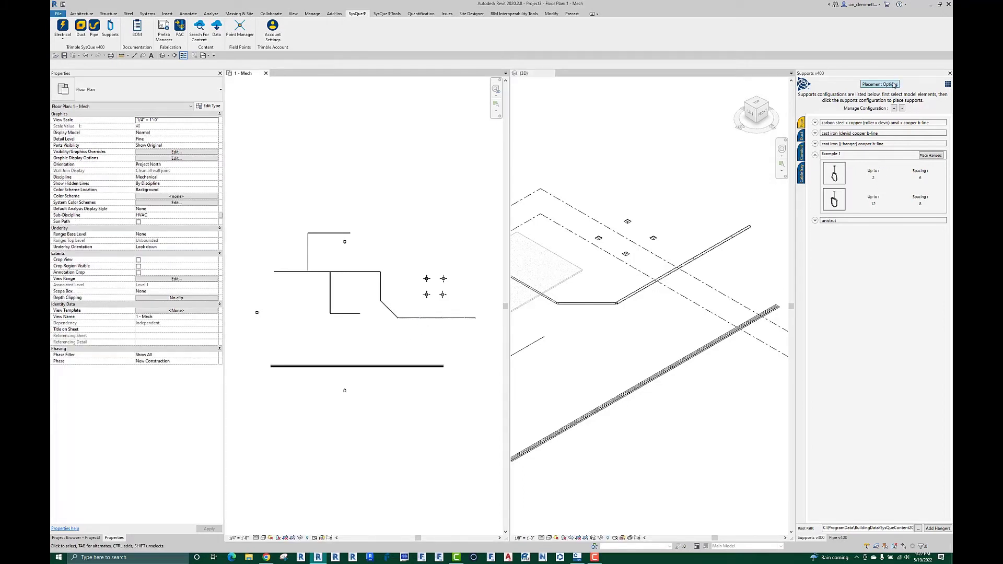
{"action": "left_click", "coordinate": [874, 86]}
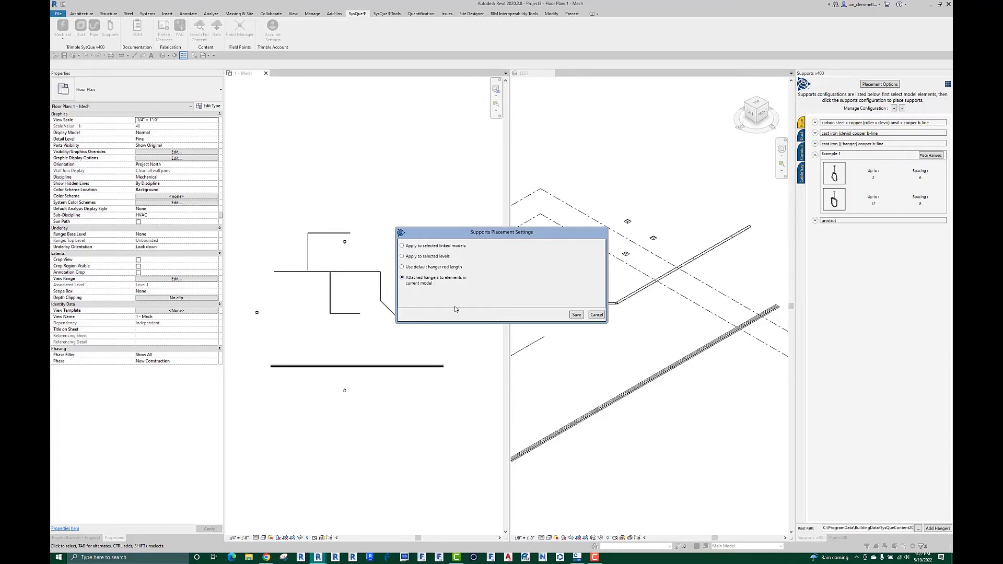
{"action": "left_click", "coordinate": [597, 315]}
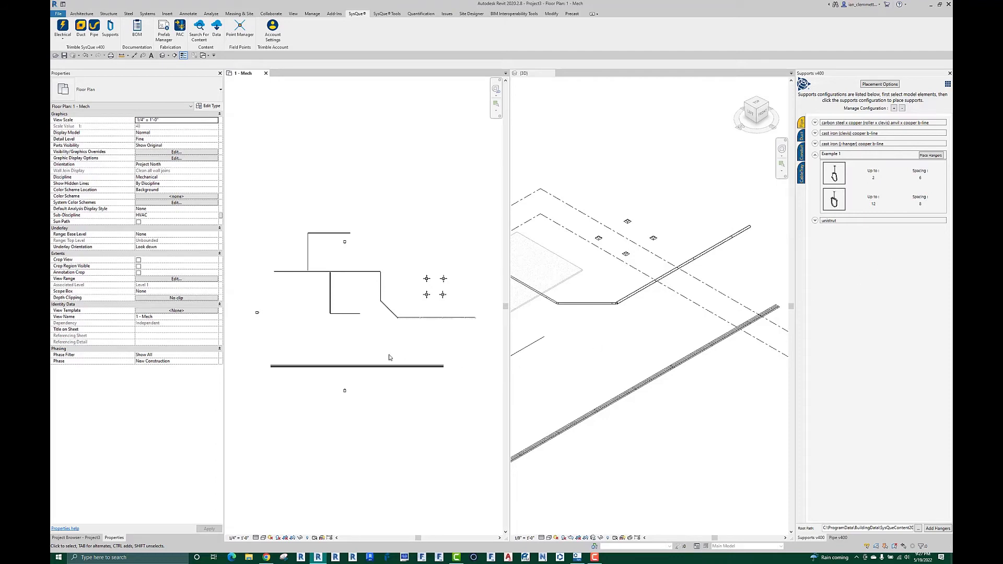
Step: Select the entire connected pipe network and place 66 Example 1 hangers on it
{"action": "key", "text": "Tab"}
{"action": "left_click", "coordinate": [427, 323]}
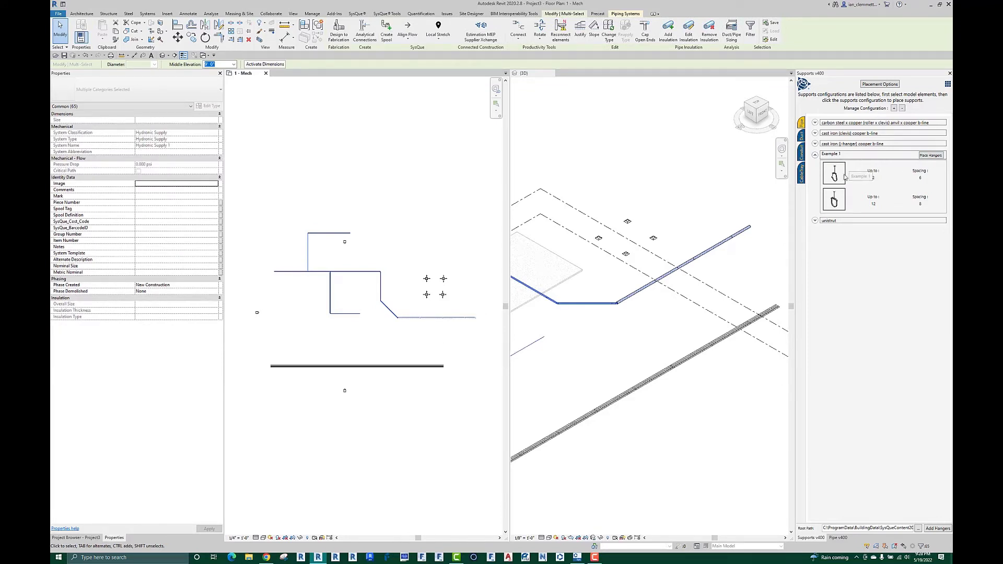
{"action": "mouse_move", "coordinate": [832, 178]}
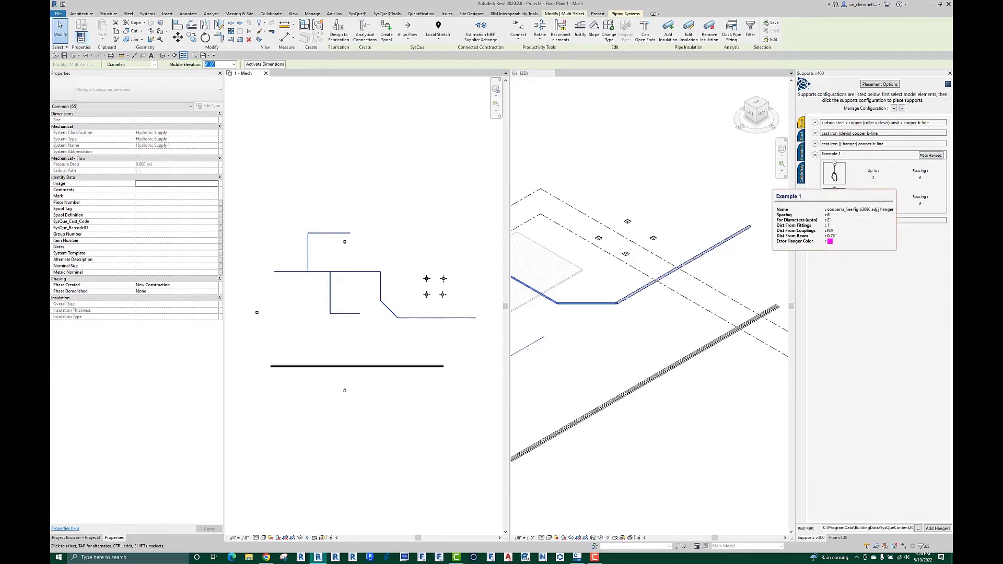
{"action": "left_click", "coordinate": [933, 156]}
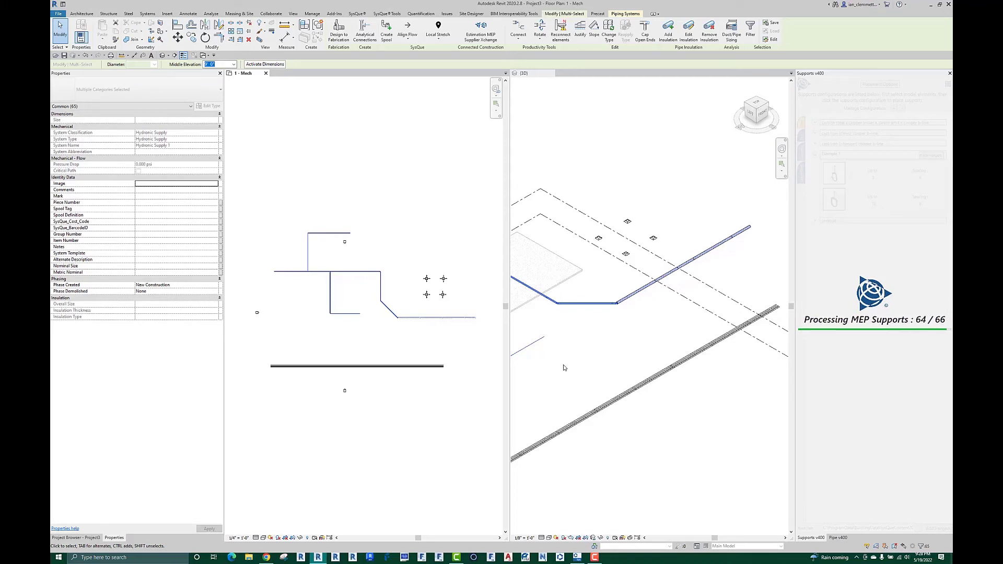
{"action": "scroll", "coordinate": [570, 311], "scroll_direction": "up", "scroll_amount": 5}
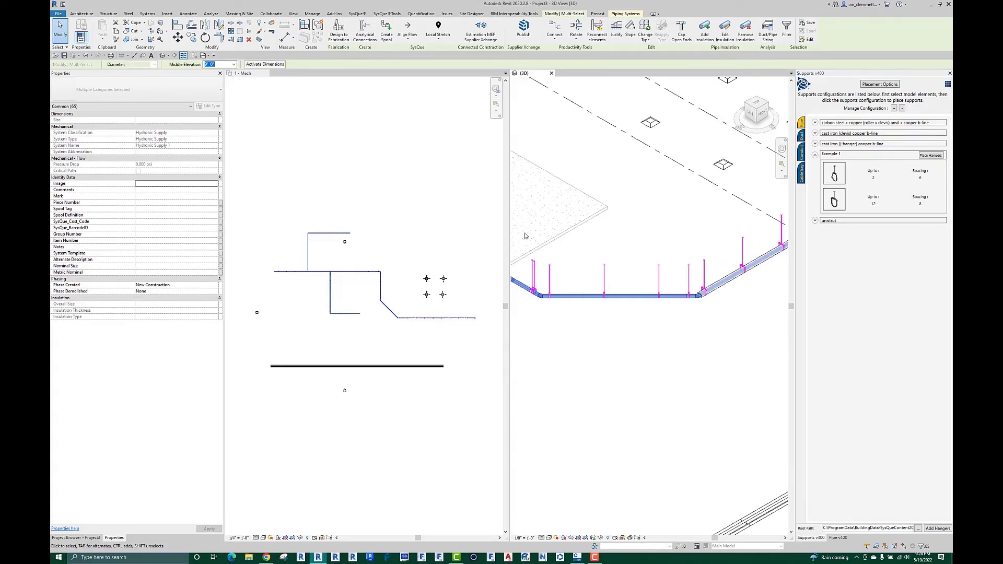
{"action": "middle_click_drag", "start_coordinate": [546, 327], "coordinate": [684, 391]}
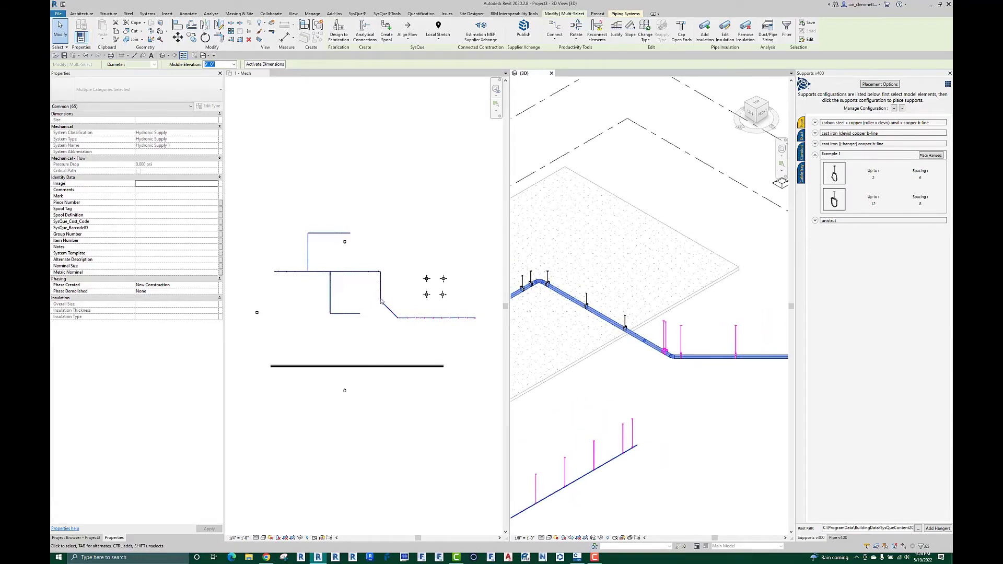
{"action": "scroll", "coordinate": [367, 273], "scroll_direction": "up", "scroll_amount": 3}
{"action": "scroll", "coordinate": [368, 273], "scroll_direction": "up", "scroll_amount": 5}
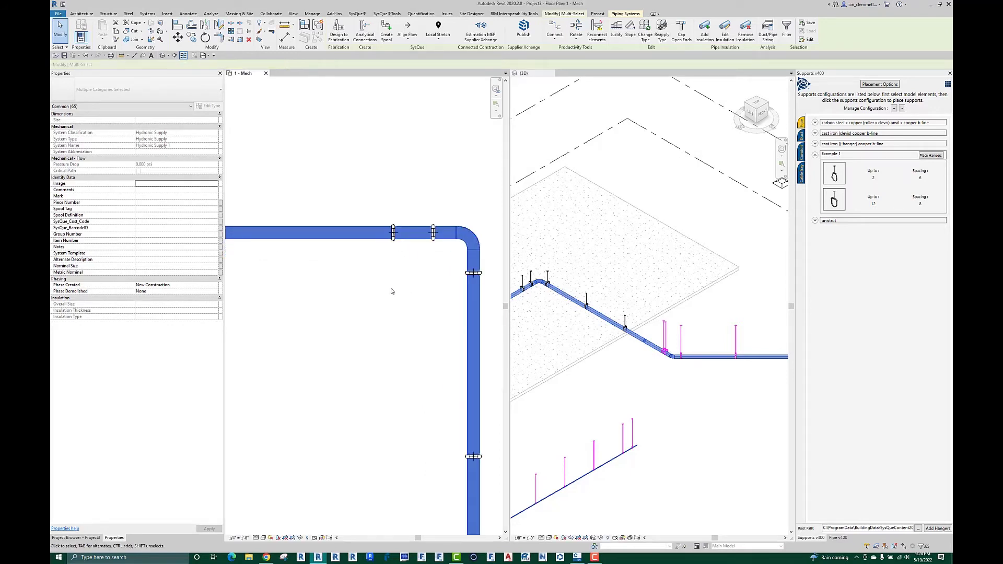
{"action": "scroll", "coordinate": [392, 289], "scroll_direction": "down", "scroll_amount": 2}
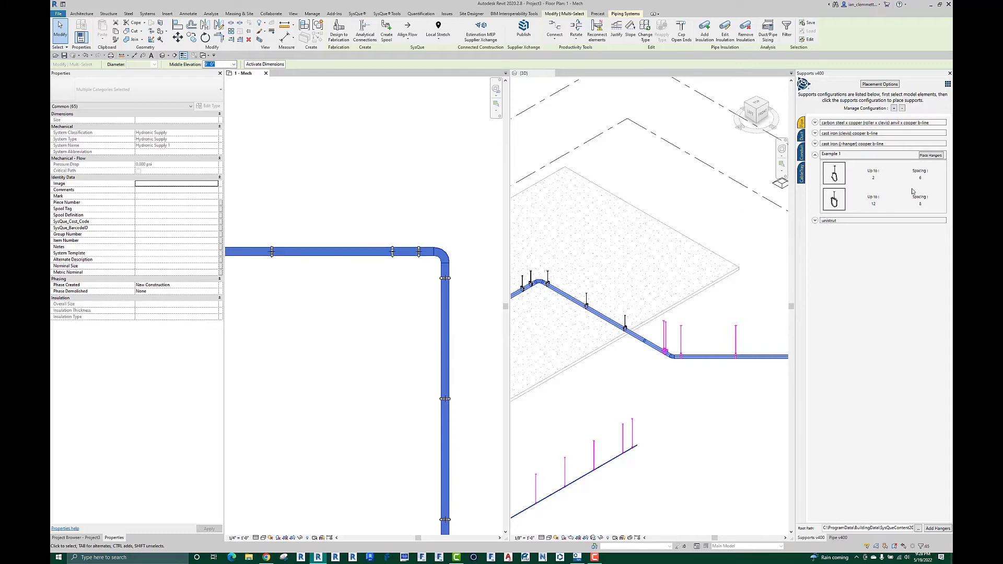
Step: Delete an unwanted clevis hanger from the pipe run in the plan
{"action": "mouse_move", "coordinate": [923, 207]}
{"action": "scroll", "coordinate": [399, 254], "scroll_direction": "up", "scroll_amount": 4}
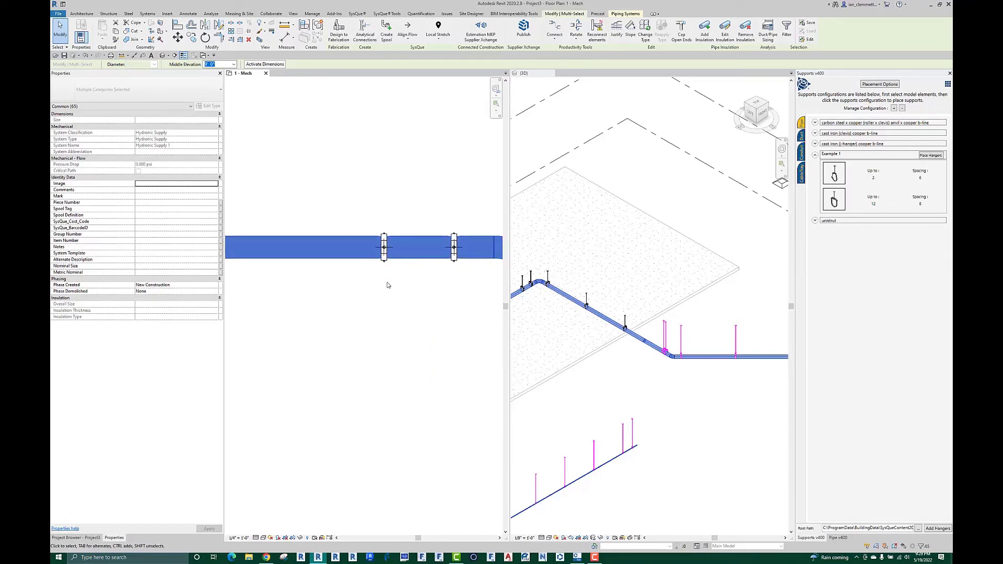
{"action": "key", "text": "Escape"}
{"action": "left_click", "coordinate": [384, 260]}
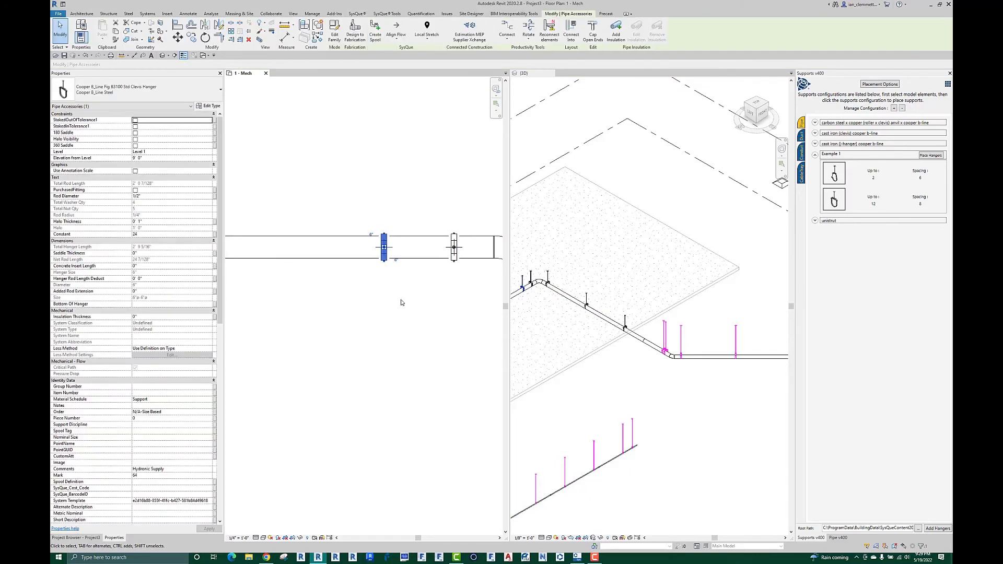
{"action": "key", "text": "Delete"}
Step: Delete a second unwanted clevis hanger near the lower bend
{"action": "scroll", "coordinate": [403, 306], "scroll_direction": "down", "scroll_amount": 5}
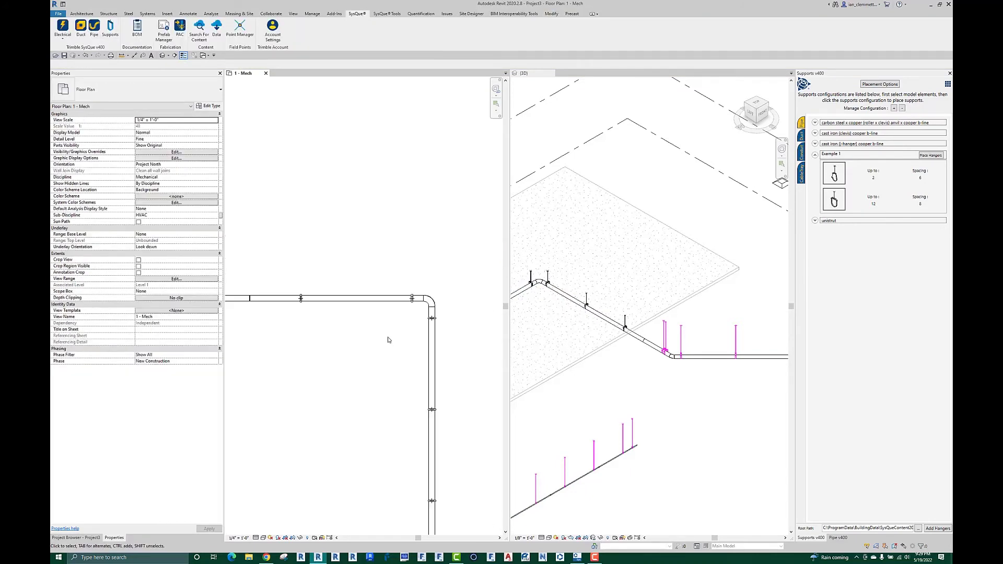
{"action": "middle_click_drag", "start_coordinate": [393, 379], "coordinate": [392, 352]}
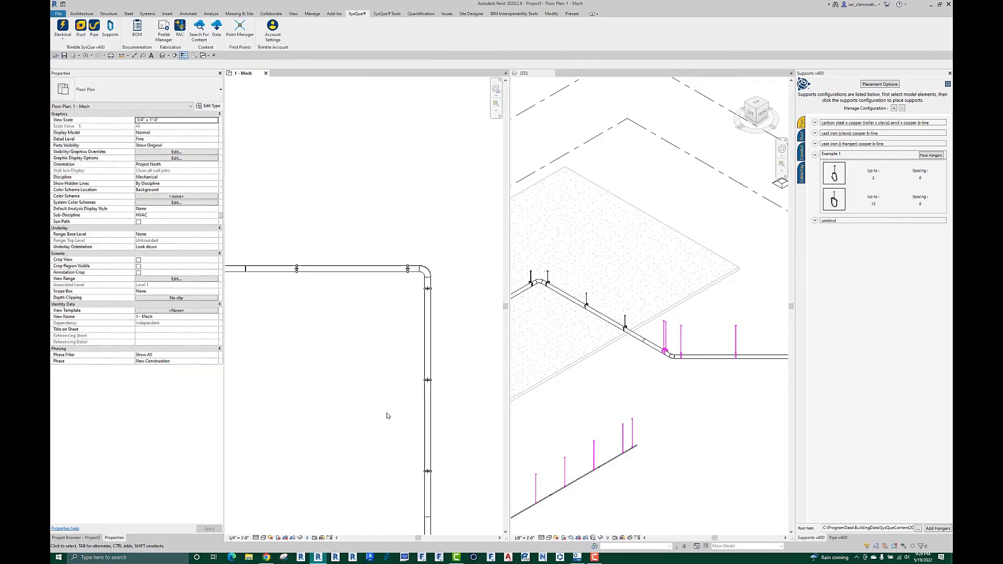
{"action": "middle_click_drag", "start_coordinate": [389, 416], "coordinate": [359, 224]}
{"action": "scroll", "coordinate": [394, 387], "scroll_direction": "up", "scroll_amount": 4}
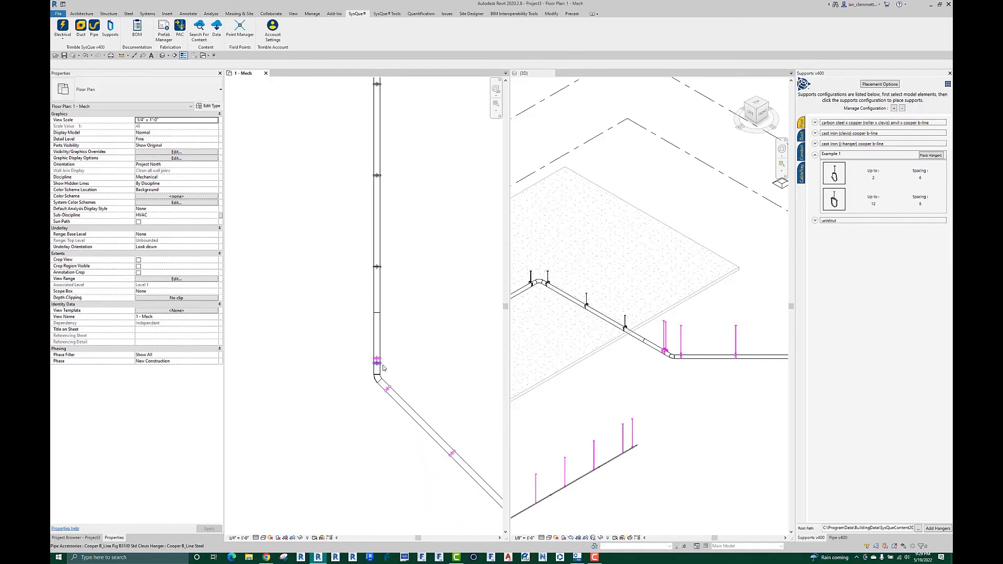
{"action": "scroll", "coordinate": [382, 362], "scroll_direction": "up", "scroll_amount": 1}
{"action": "scroll", "coordinate": [381, 362], "scroll_direction": "up", "scroll_amount": 1}
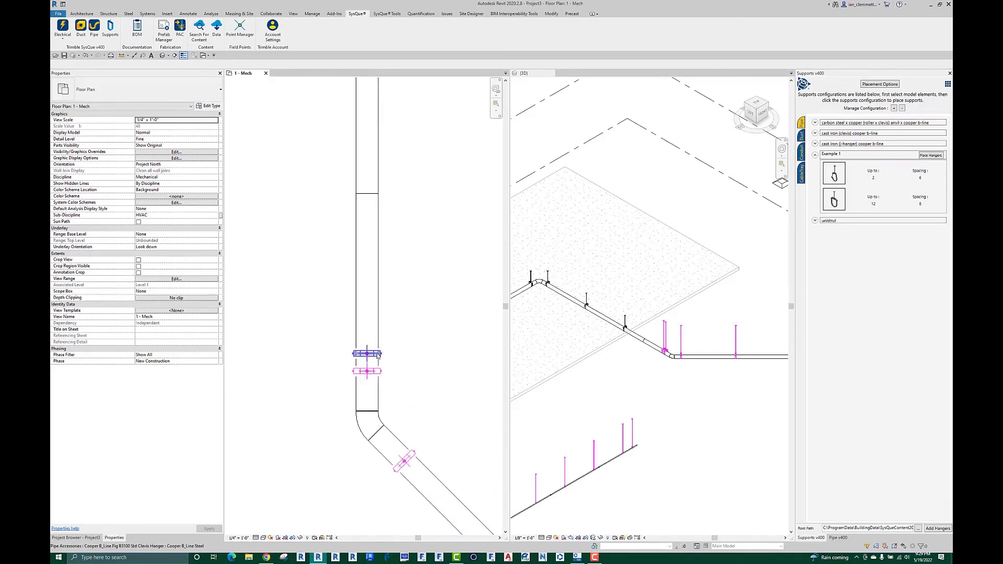
{"action": "key", "text": "Delete"}
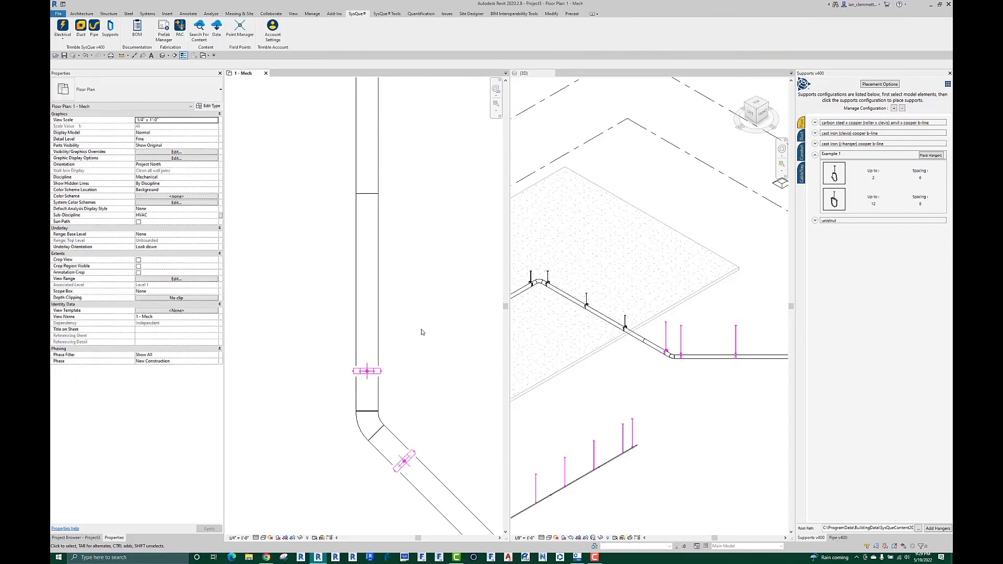
Step: Pan the plan along the diagonal run and elbow to check the remaining hangers
{"action": "scroll", "coordinate": [423, 334], "scroll_direction": "down", "scroll_amount": 5}
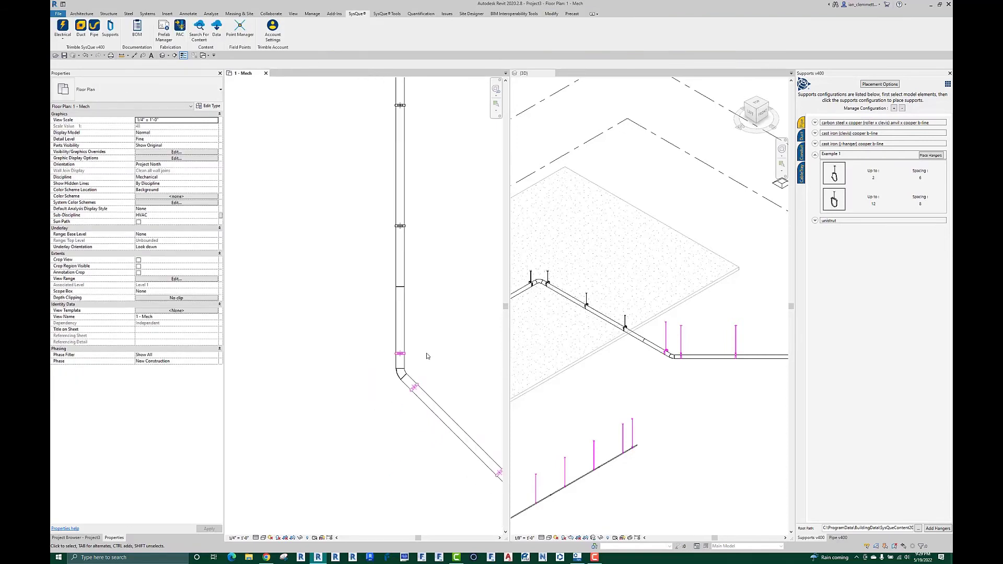
{"action": "middle_click_drag", "start_coordinate": [471, 398], "coordinate": [351, 287]}
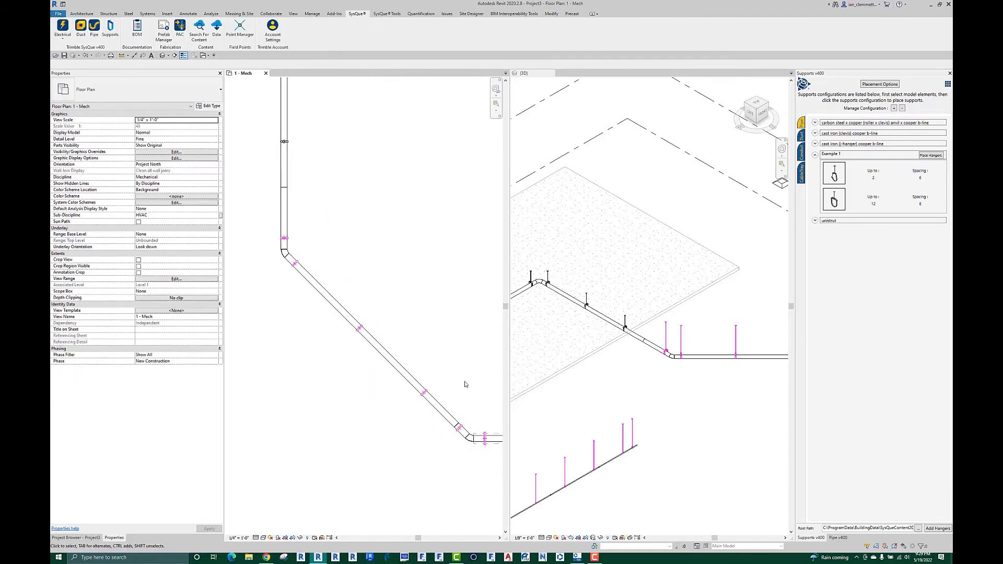
{"action": "middle_click_drag", "start_coordinate": [428, 358], "coordinate": [336, 323]}
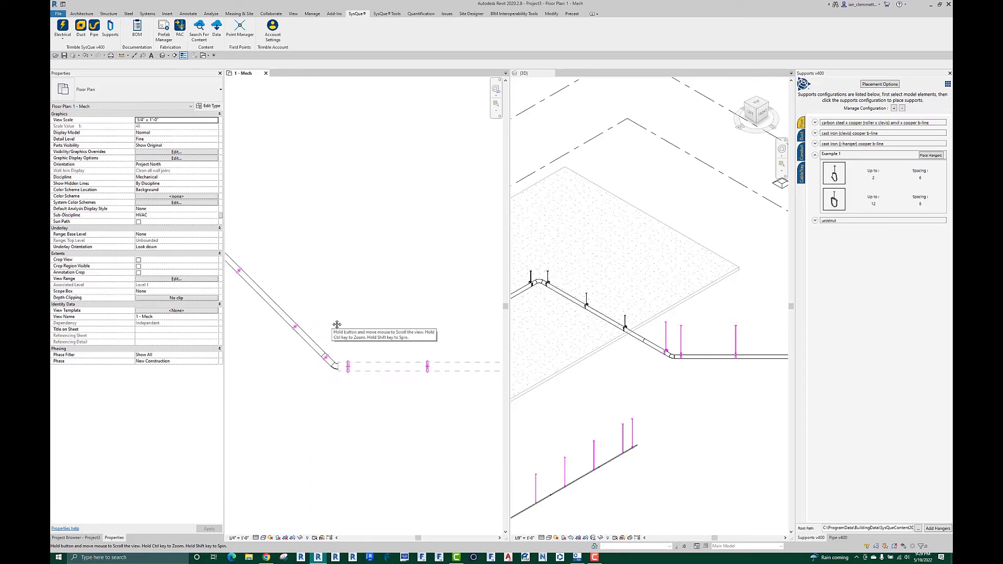
{"action": "middle_click_drag", "start_coordinate": [337, 325], "coordinate": [358, 324]}
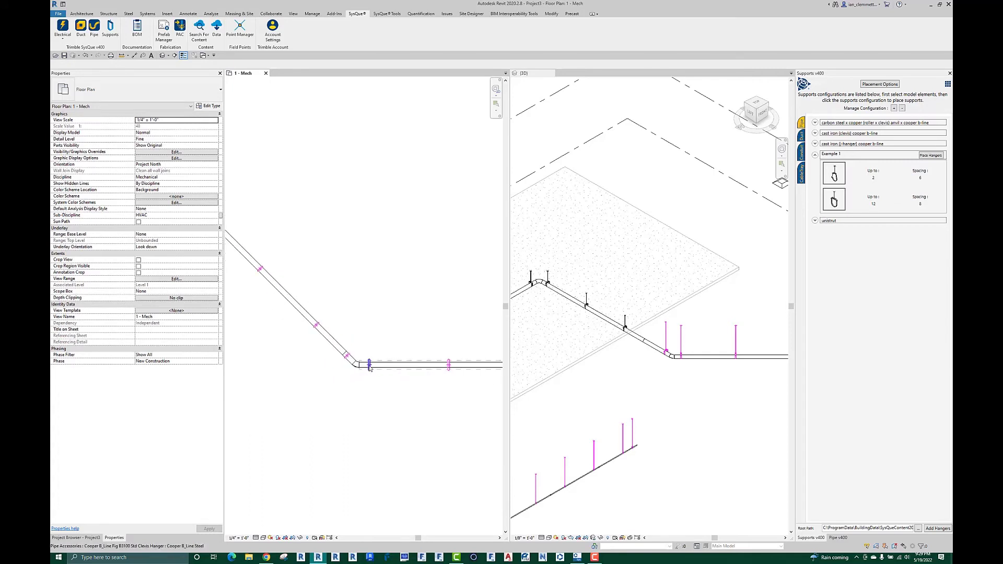
{"action": "middle_click_drag", "start_coordinate": [365, 314], "coordinate": [392, 336]}
{"action": "middle_click_drag", "start_coordinate": [284, 329], "coordinate": [401, 345]}
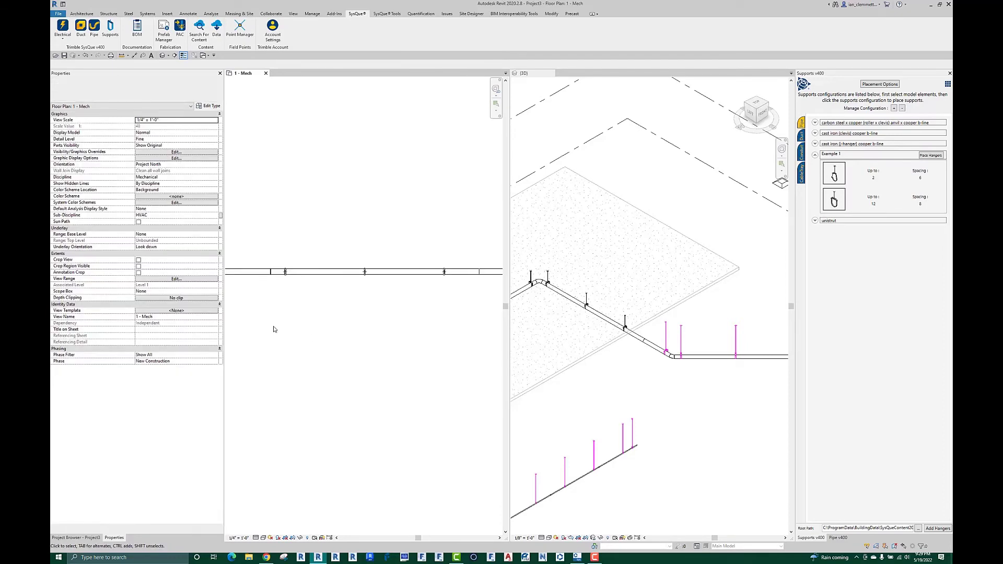
{"action": "middle_click_drag", "start_coordinate": [274, 330], "coordinate": [400, 346]}
{"action": "middle_click_drag", "start_coordinate": [309, 338], "coordinate": [350, 338]}
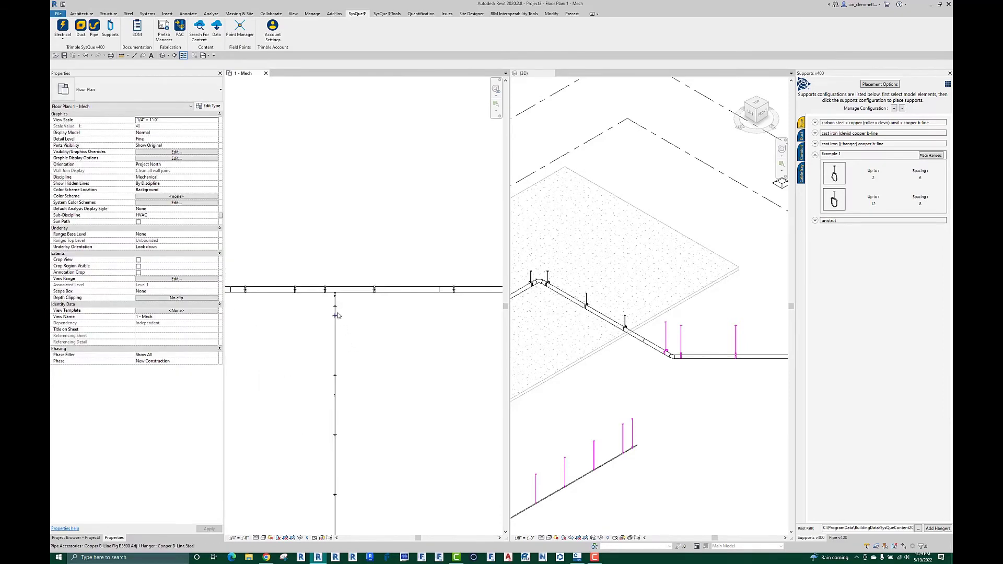
{"action": "scroll", "coordinate": [335, 308], "scroll_direction": "up", "scroll_amount": 5}
{"action": "scroll", "coordinate": [336, 307], "scroll_direction": "up", "scroll_amount": 3}
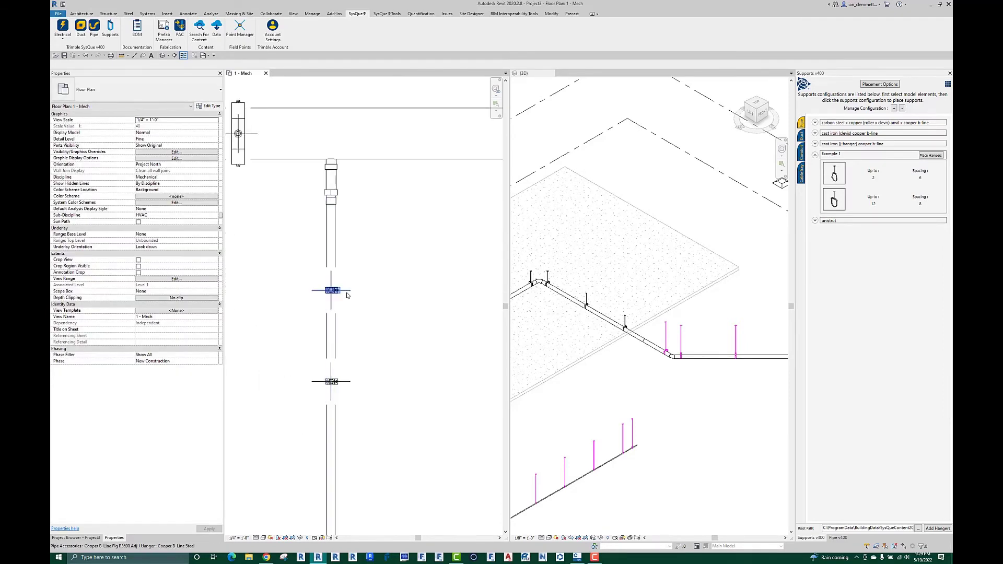
{"action": "left_click", "coordinate": [359, 299]}
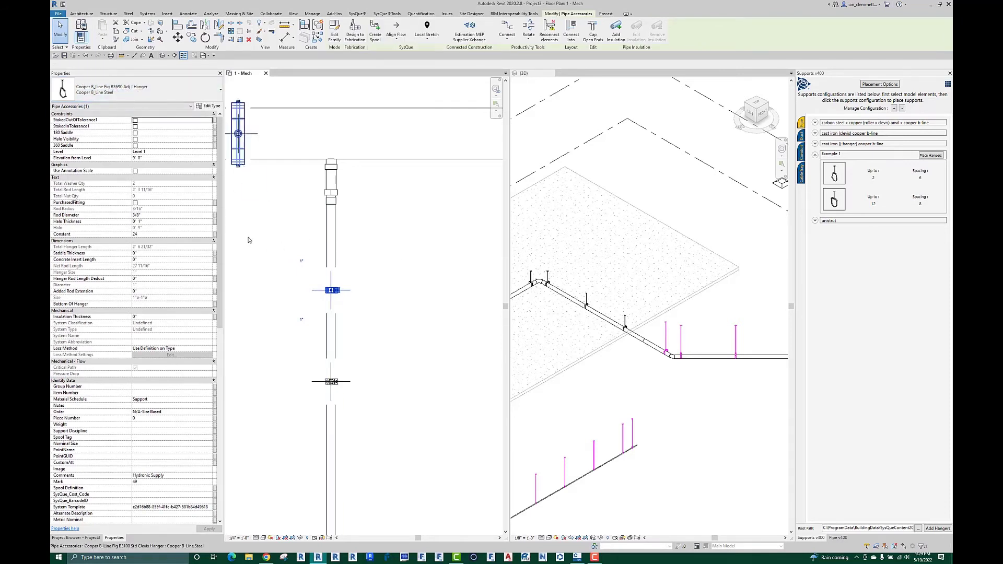
{"action": "left_click", "coordinate": [238, 141]}
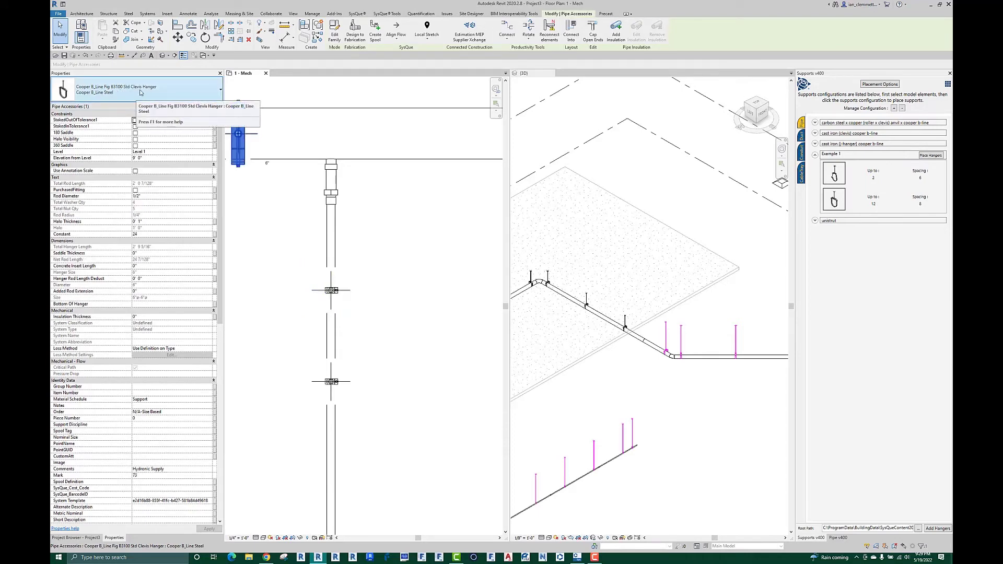
{"action": "left_click", "coordinate": [416, 316]}
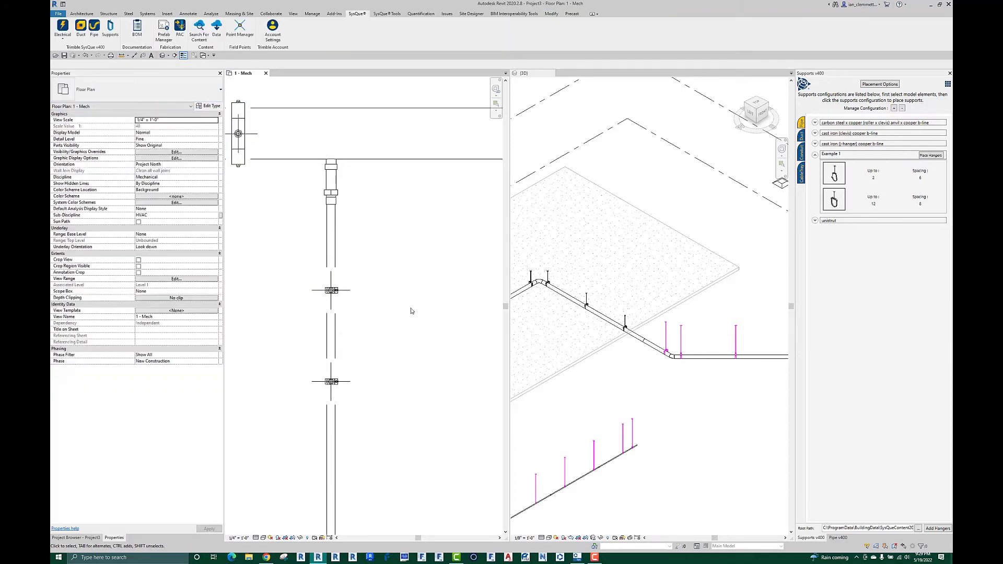
{"action": "scroll", "coordinate": [387, 360], "scroll_direction": "down", "scroll_amount": 5}
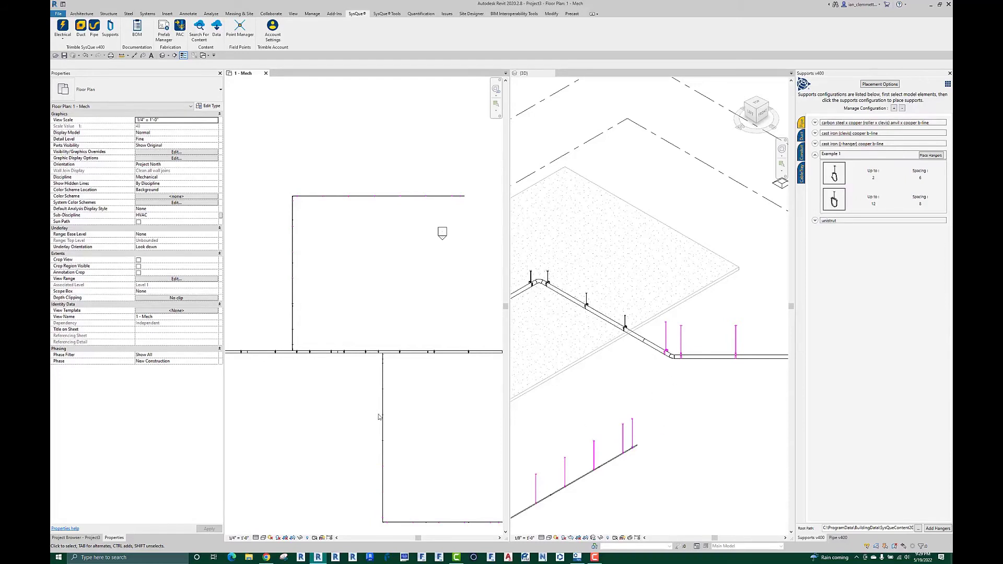
Step: Window-select the three pipes of the lower rack in the floor plan
{"action": "middle_click_drag", "start_coordinate": [438, 472], "coordinate": [384, 217]}
{"action": "middle_click_drag", "start_coordinate": [432, 444], "coordinate": [441, 314]}
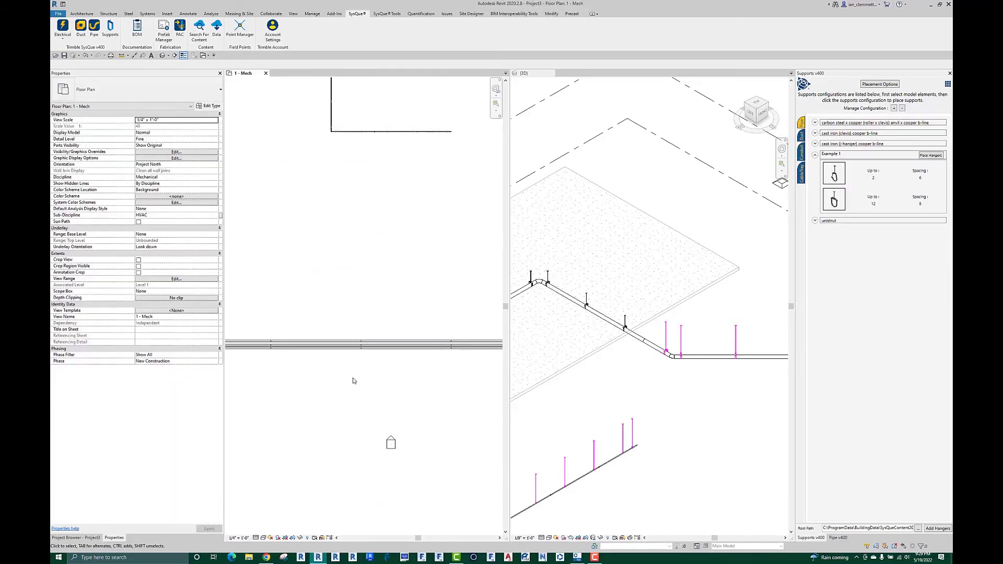
{"action": "scroll", "coordinate": [296, 375], "scroll_direction": "down", "scroll_amount": 2}
{"action": "scroll", "coordinate": [286, 390], "scroll_direction": "down", "scroll_amount": 2}
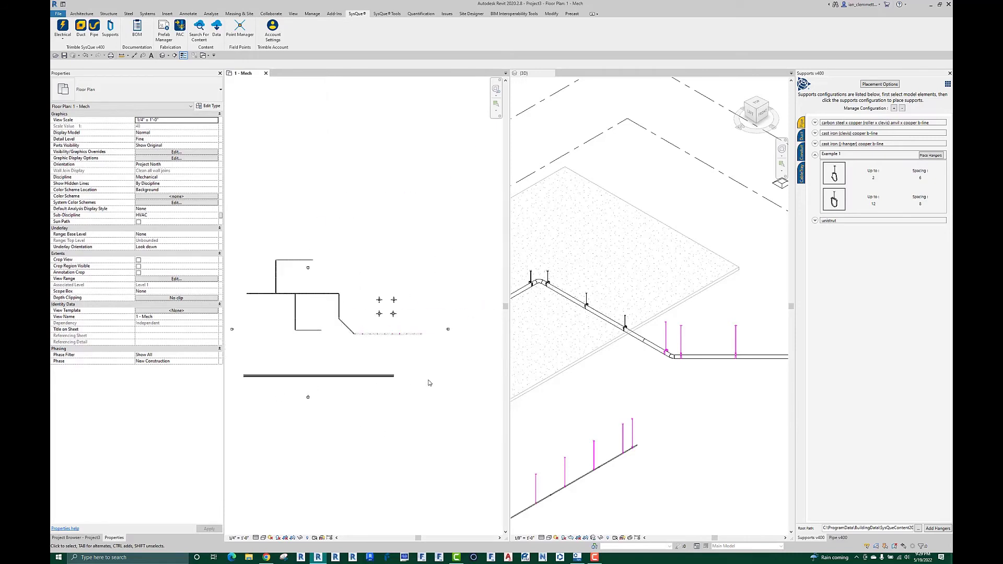
{"action": "left_click_drag", "start_coordinate": [238, 366], "coordinate": [406, 419]}
Step: Expand the unistrut configuration (up to 24, spacing 10) in the Supports panel
{"action": "left_click", "coordinate": [816, 221]}
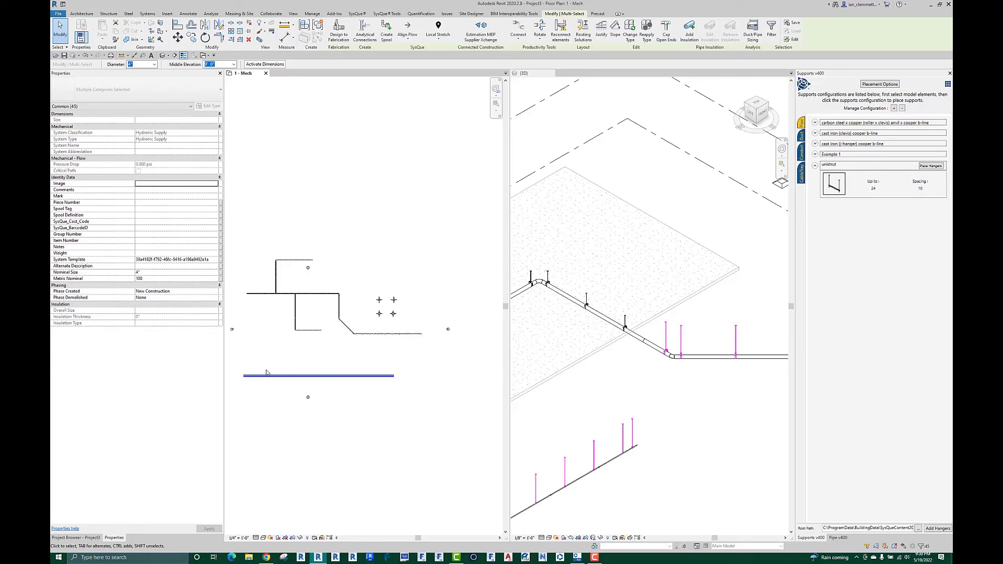
{"action": "scroll", "coordinate": [259, 376], "scroll_direction": "up", "scroll_amount": 5}
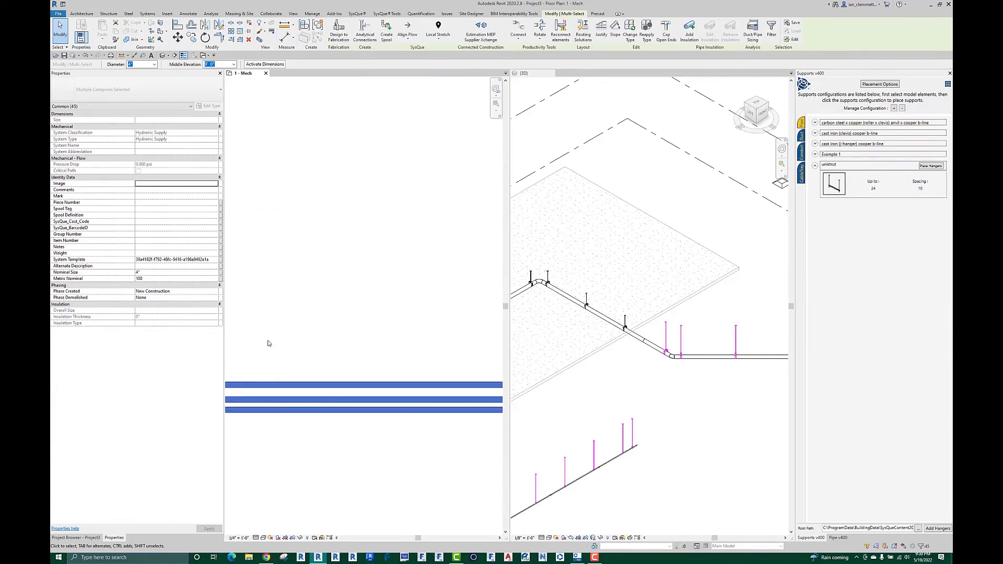
{"action": "middle_click_drag", "start_coordinate": [268, 343], "coordinate": [342, 288]}
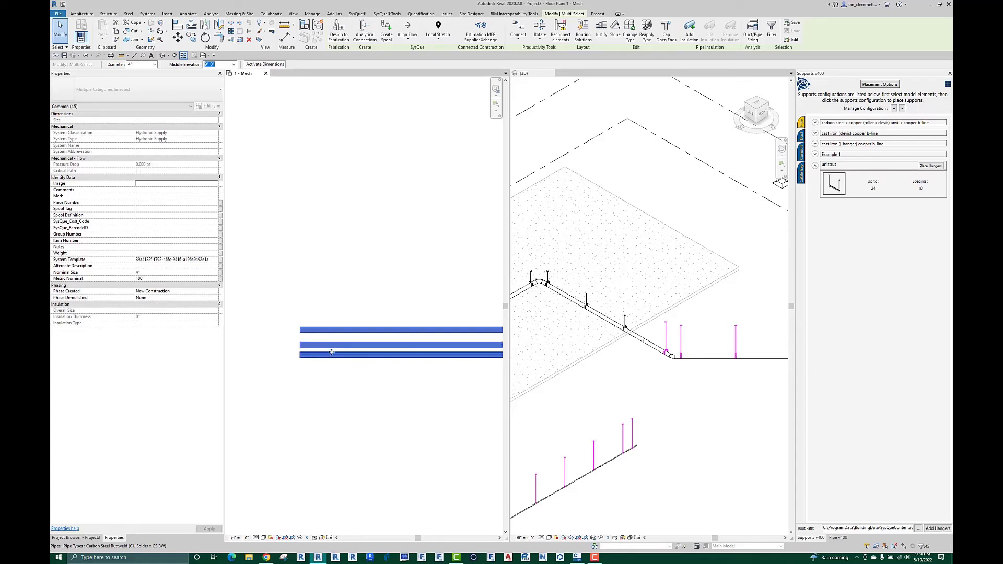
Step: Select only the rack's middle pipe and place unistrut hangers along it
{"action": "left_click", "coordinate": [337, 379]}
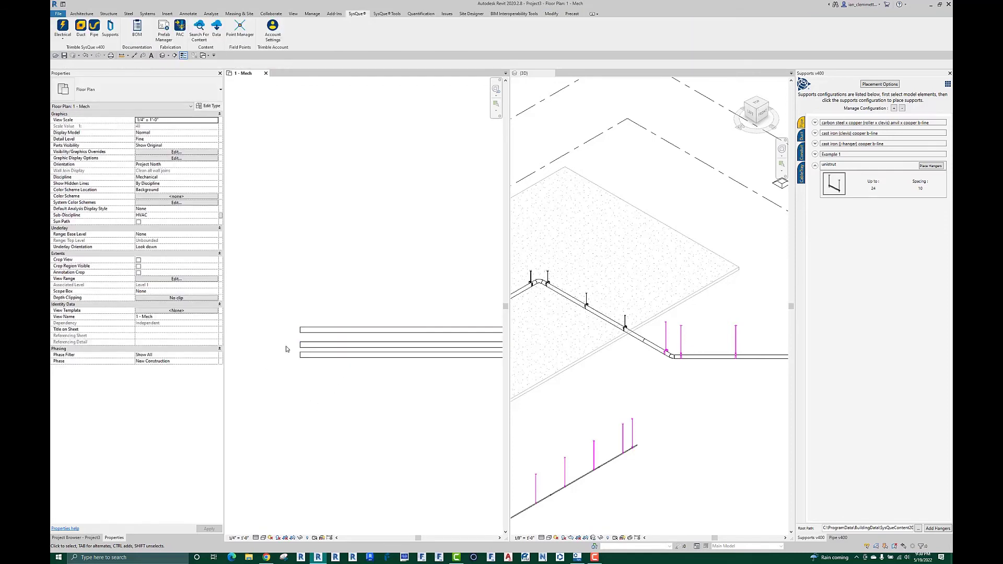
{"action": "left_click", "coordinate": [318, 344]}
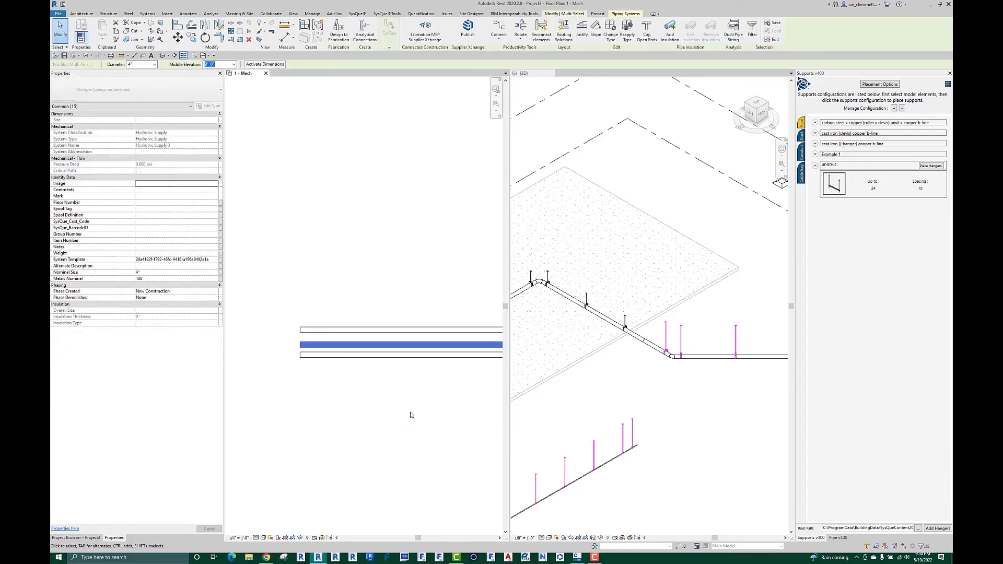
{"action": "scroll", "coordinate": [410, 415], "scroll_direction": "down", "scroll_amount": 2}
{"action": "scroll", "coordinate": [429, 412], "scroll_direction": "down", "scroll_amount": 2}
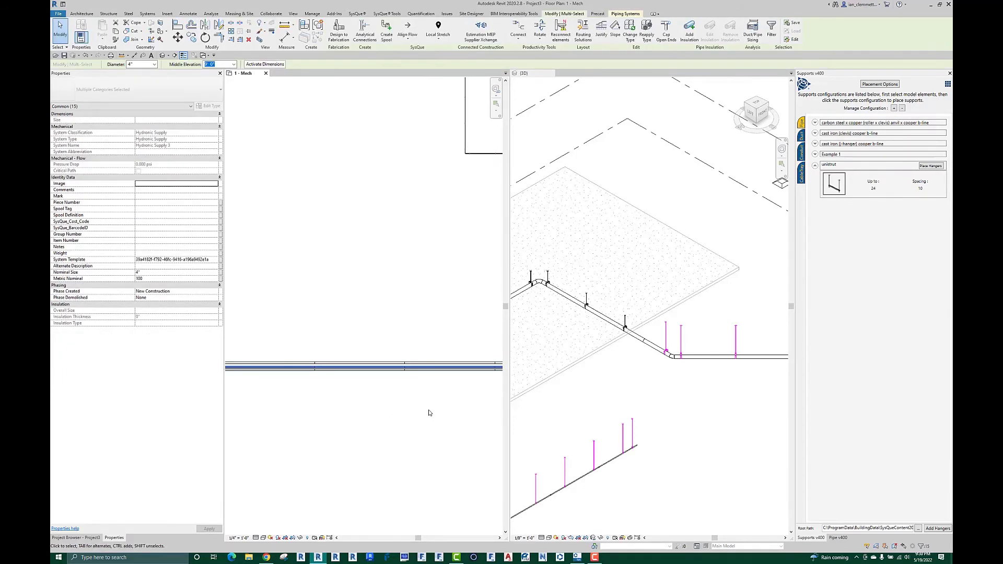
{"action": "scroll", "coordinate": [429, 413], "scroll_direction": "down", "scroll_amount": 1}
{"action": "middle_click_drag", "start_coordinate": [479, 413], "coordinate": [443, 414]}
{"action": "scroll", "coordinate": [345, 406], "scroll_direction": "up", "scroll_amount": 4}
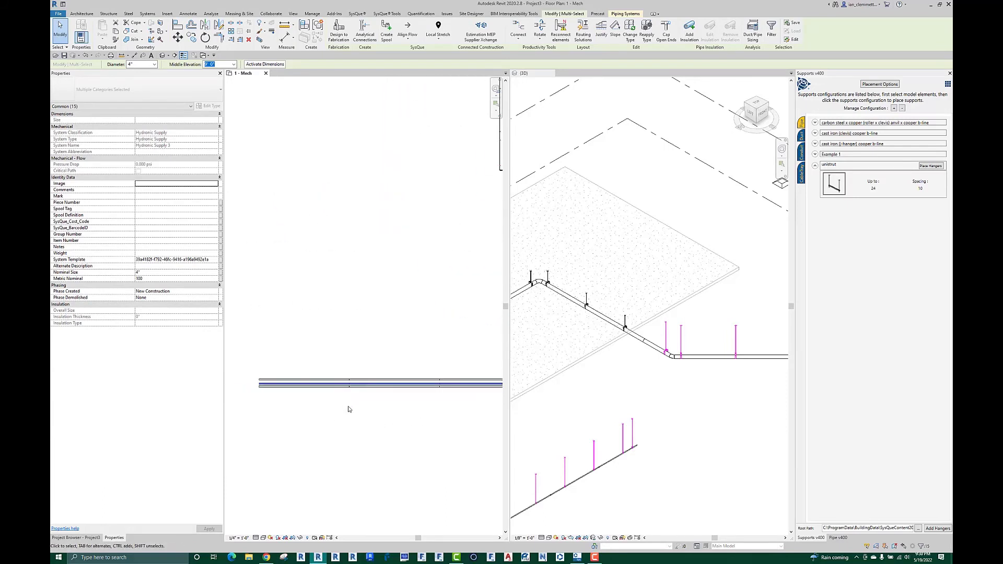
{"action": "scroll", "coordinate": [321, 407], "scroll_direction": "up", "scroll_amount": 2}
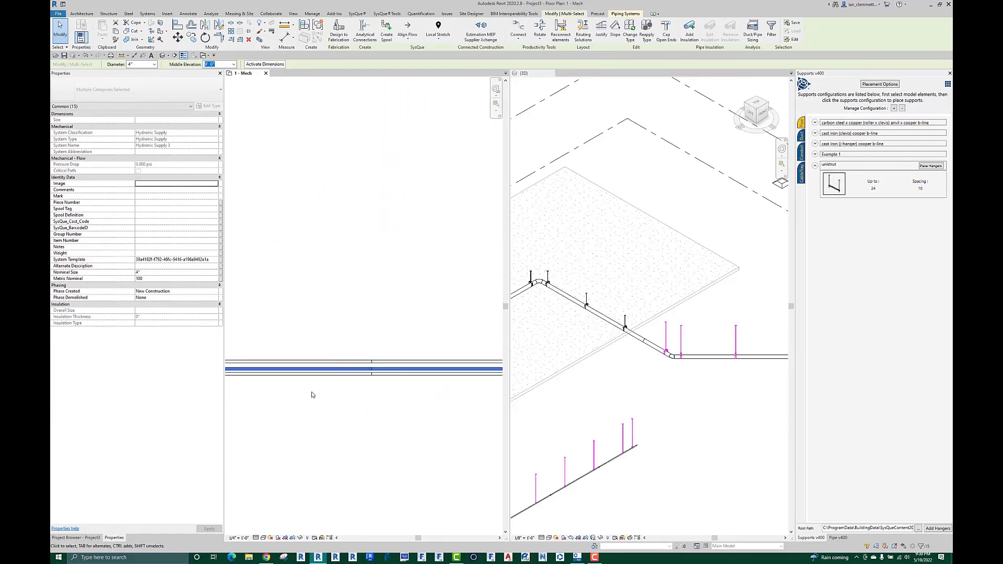
{"action": "middle_click_drag", "start_coordinate": [296, 399], "coordinate": [385, 398]}
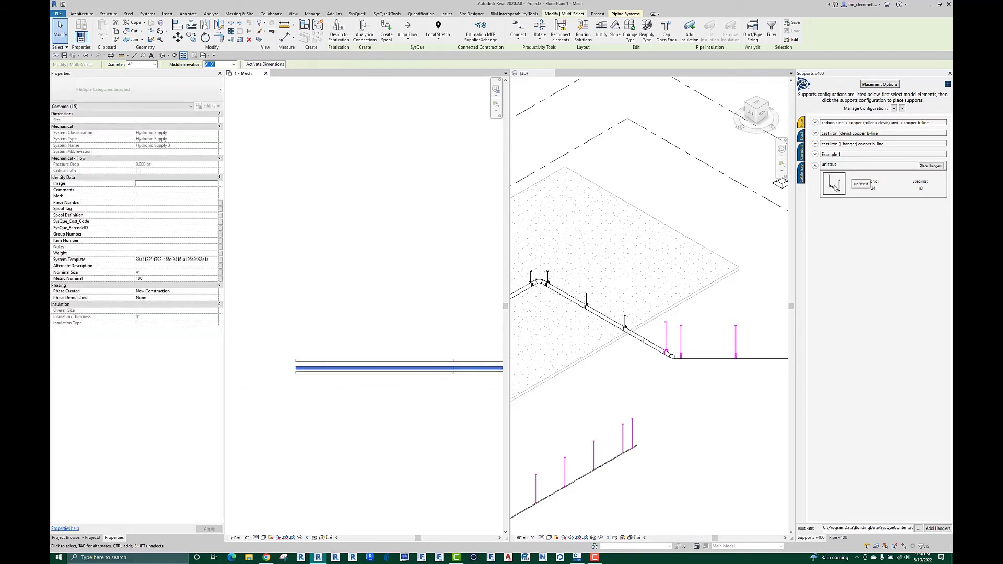
{"action": "left_click", "coordinate": [931, 166]}
Step: Select everything on the three-pipe rack in the plan
{"action": "scroll", "coordinate": [398, 389], "scroll_direction": "down", "scroll_amount": 5}
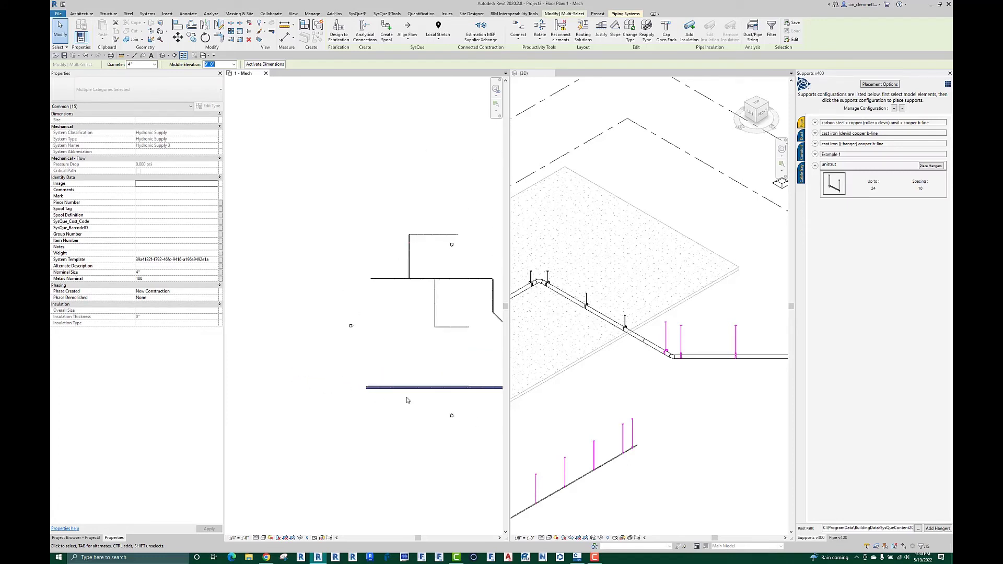
{"action": "middle_click_drag", "start_coordinate": [407, 400], "coordinate": [310, 386]}
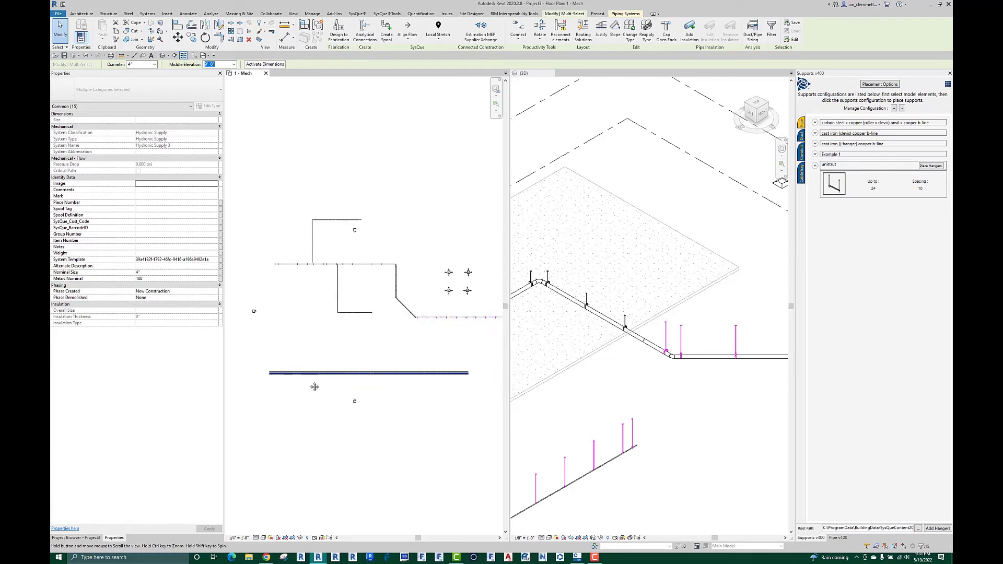
{"action": "left_click", "coordinate": [258, 363]}
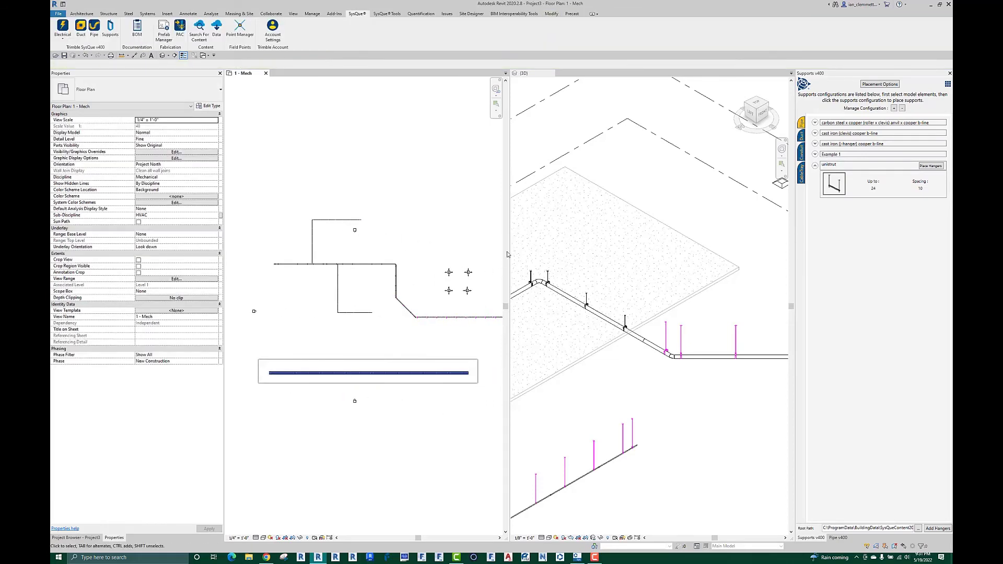
{"action": "left_click_drag", "start_coordinate": [513, 244], "coordinate": [513, 244]}
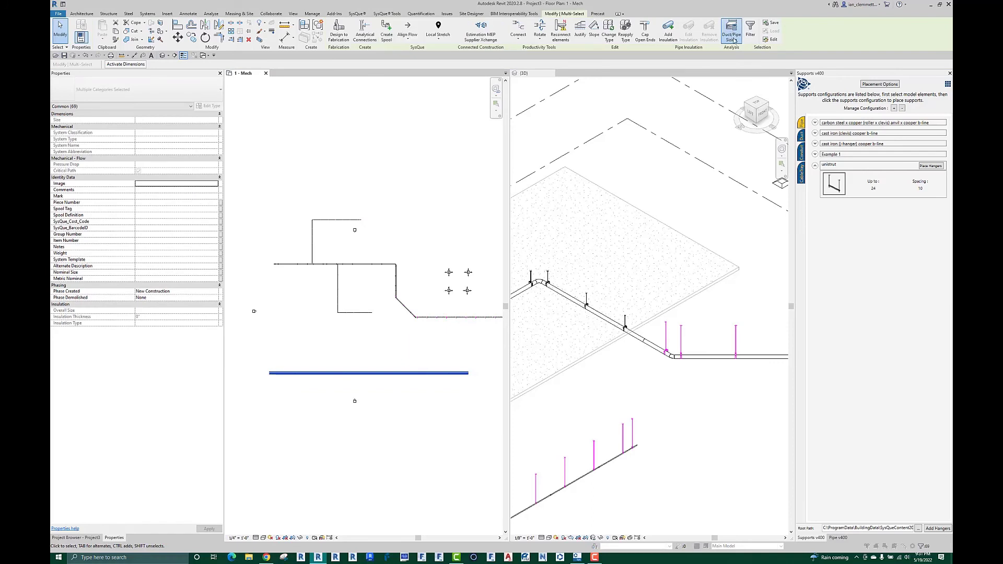
Step: Filter out Pipe Fittings and Pipes, keeping only the 24 Unistrut hangers selected
{"action": "left_click", "coordinate": [731, 37]}
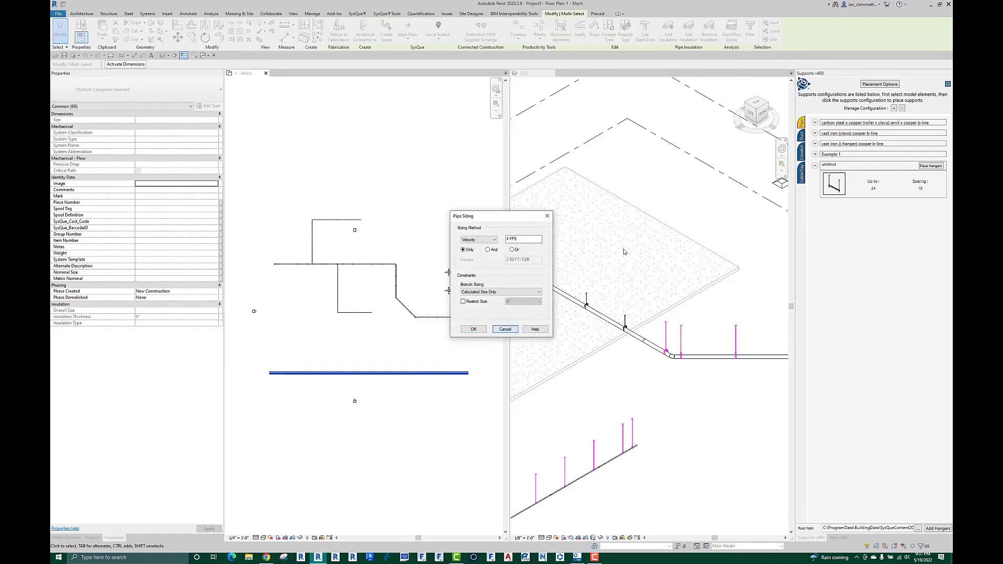
{"action": "key", "text": "Escape"}
{"action": "left_click", "coordinate": [751, 32]}
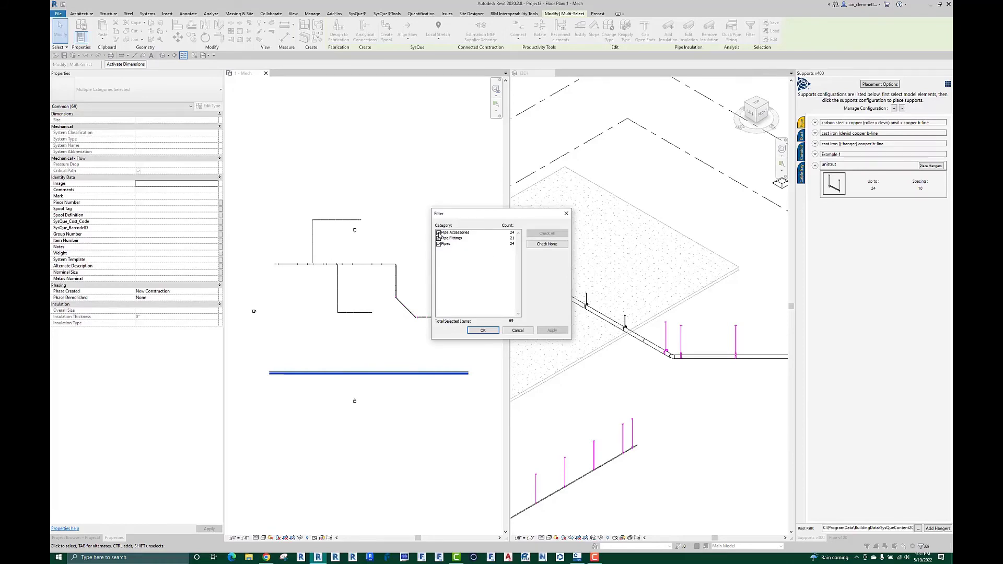
{"action": "left_click", "coordinate": [439, 238]}
{"action": "left_click", "coordinate": [439, 244]}
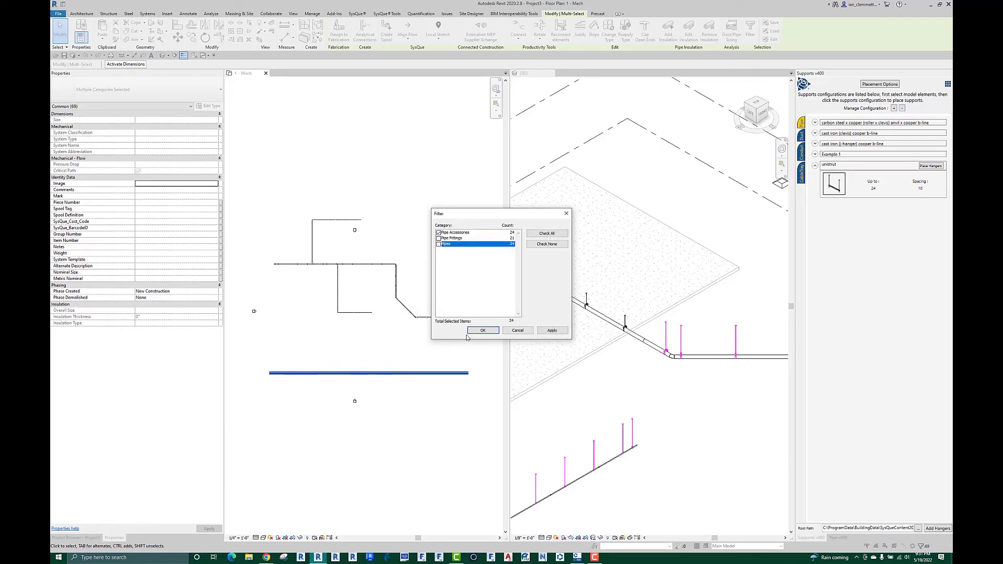
{"action": "left_click", "coordinate": [483, 331]}
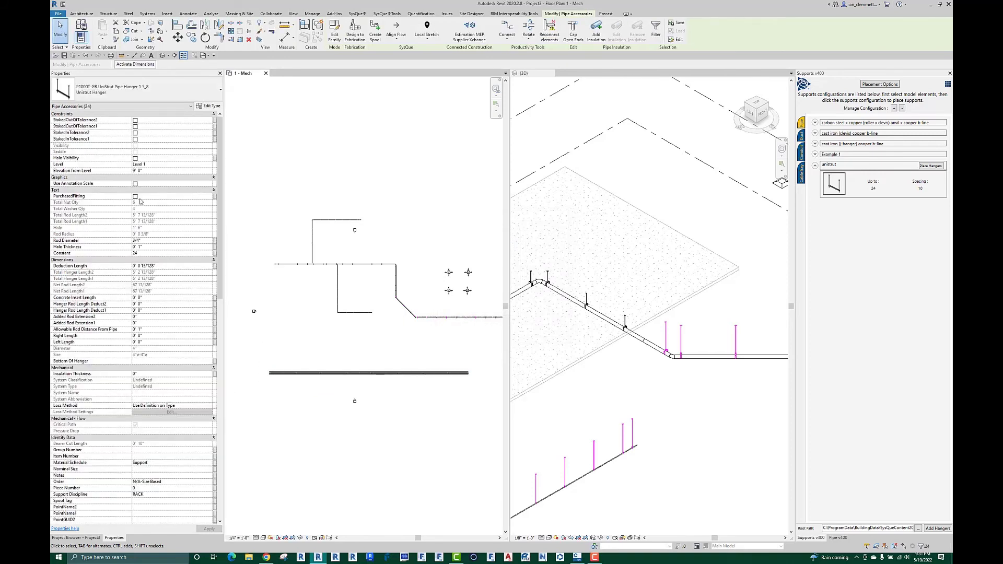
Step: Enter 1 for the 24 hangers' Right Length and Left Length in Properties
{"action": "scroll", "coordinate": [285, 376], "scroll_direction": "up", "scroll_amount": 5}
{"action": "middle_click_drag", "start_coordinate": [321, 409], "coordinate": [433, 403]}
{"action": "scroll", "coordinate": [432, 403], "scroll_direction": "up", "scroll_amount": 1}
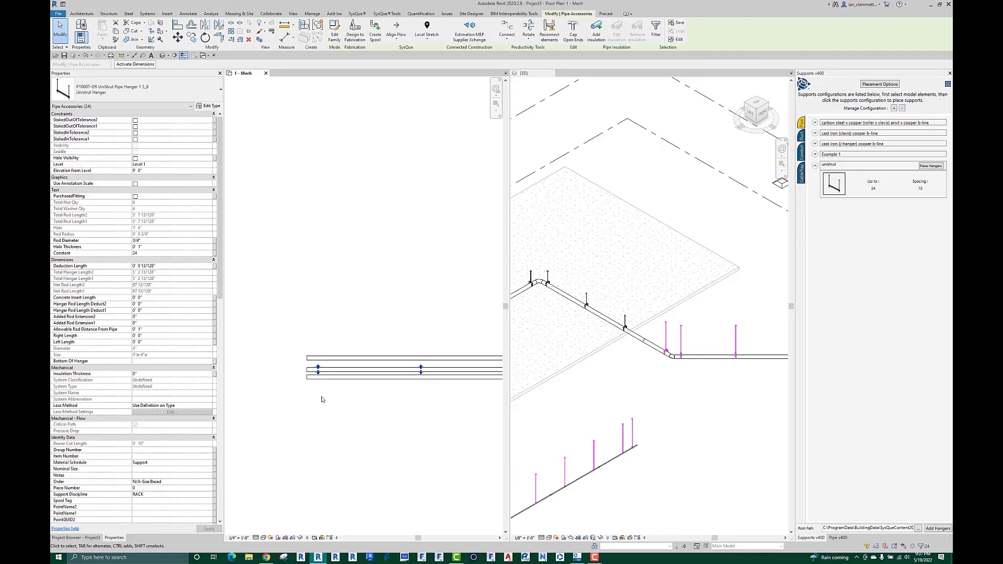
{"action": "left_click", "coordinate": [147, 338]}
{"action": "type", "text": "1"}
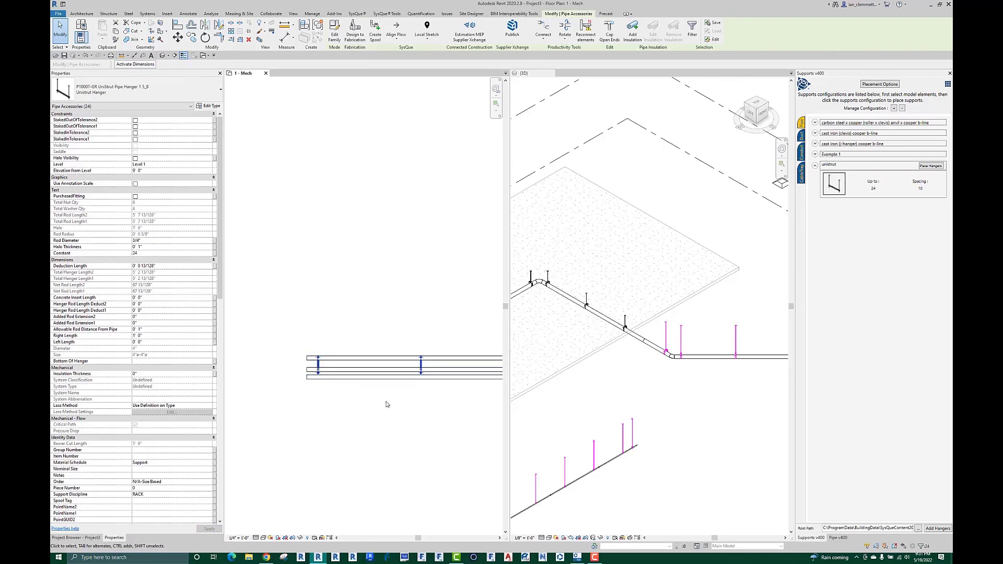
{"action": "left_click", "coordinate": [149, 337]}
{"action": "type", "text": "1"}
{"action": "type", "text": "1"}
{"action": "scroll", "coordinate": [381, 421], "scroll_direction": "down", "scroll_amount": 3}
{"action": "middle_click_drag", "start_coordinate": [465, 421], "coordinate": [321, 421]}
{"action": "middle_click_drag", "start_coordinate": [451, 426], "coordinate": [484, 423]}
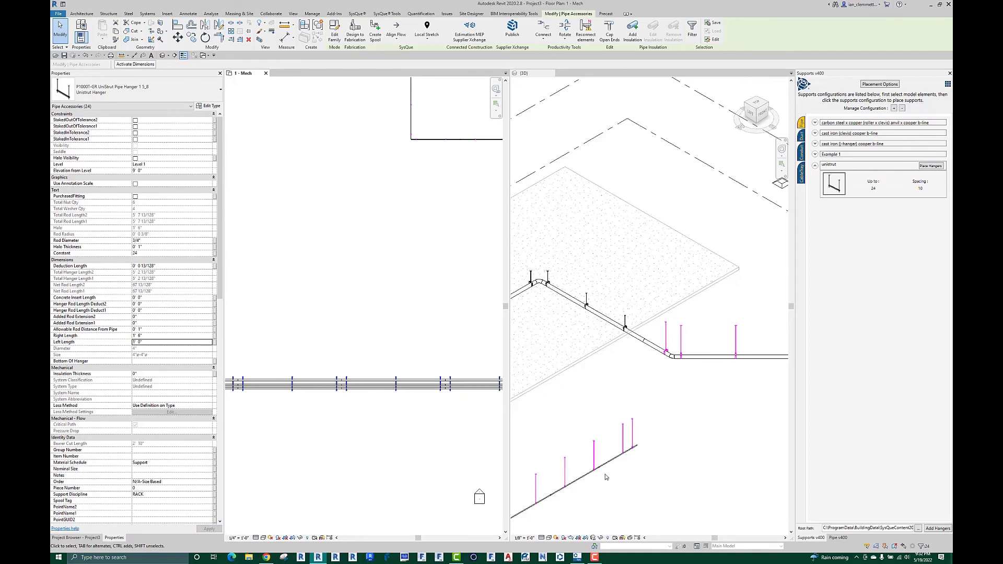
Step: Pan the 3D view to the rack, clear the selection, and bring up unistrut configuration options
{"action": "middle_click", "coordinate": [623, 499]}
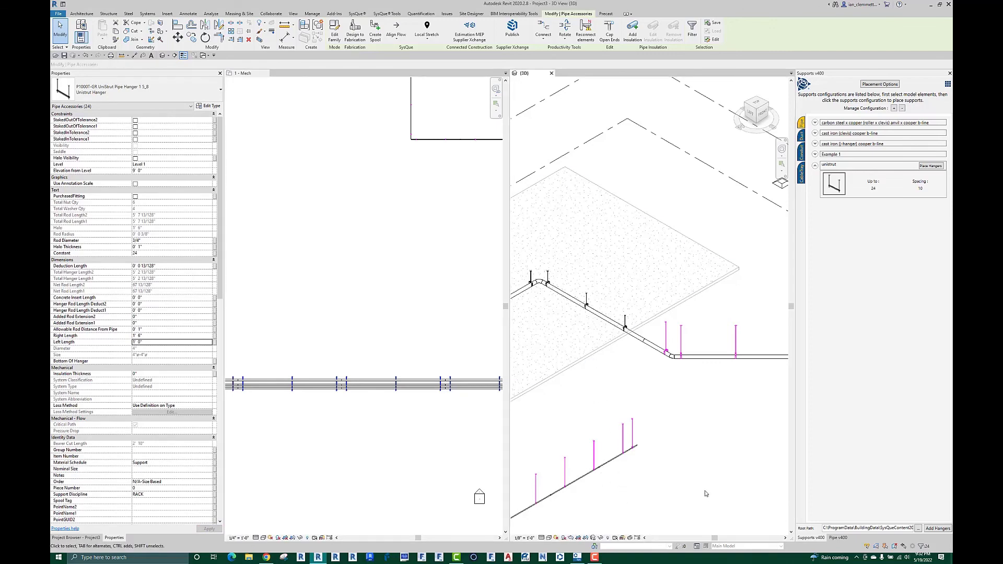
{"action": "middle_click_drag", "start_coordinate": [623, 499], "coordinate": [675, 460]}
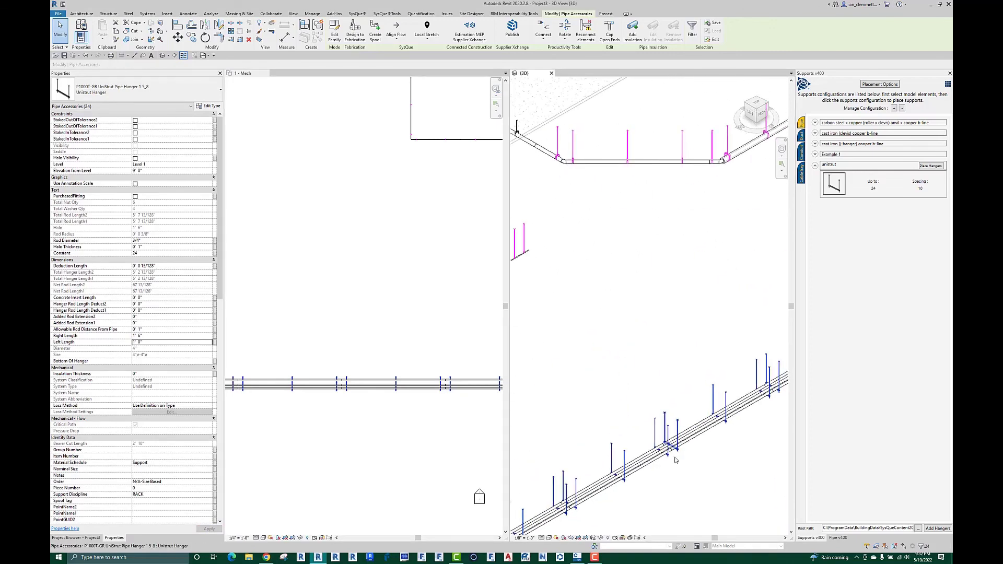
{"action": "left_click", "coordinate": [698, 476]}
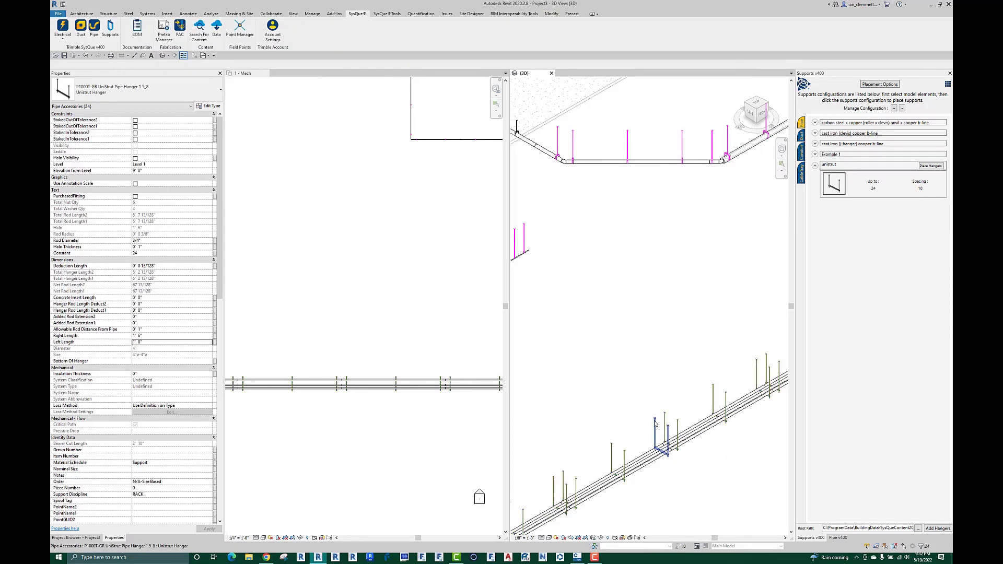
{"action": "left_click", "coordinate": [587, 454]}
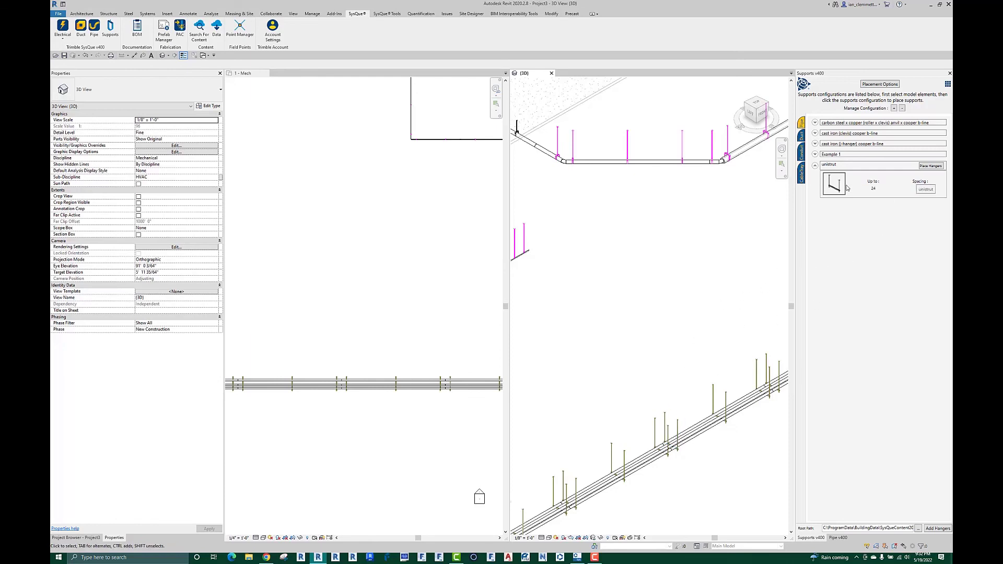
{"action": "right_click", "coordinate": [833, 190]}
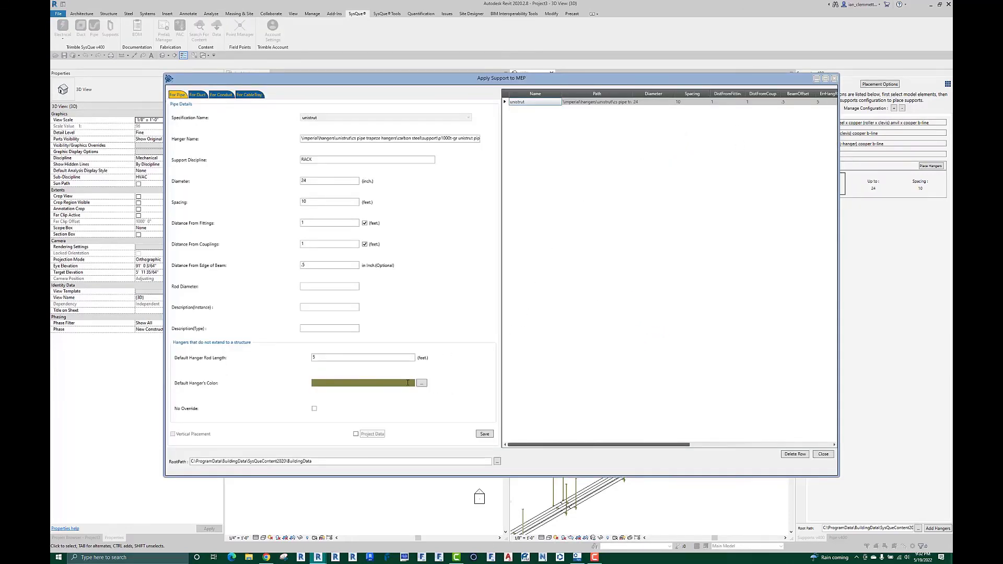
{"action": "left_click", "coordinate": [824, 455]}
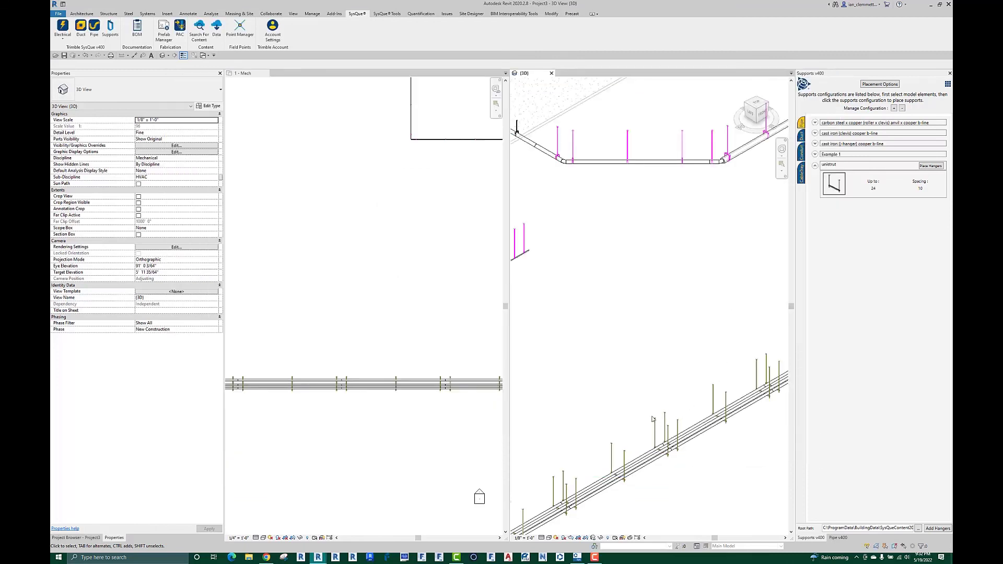